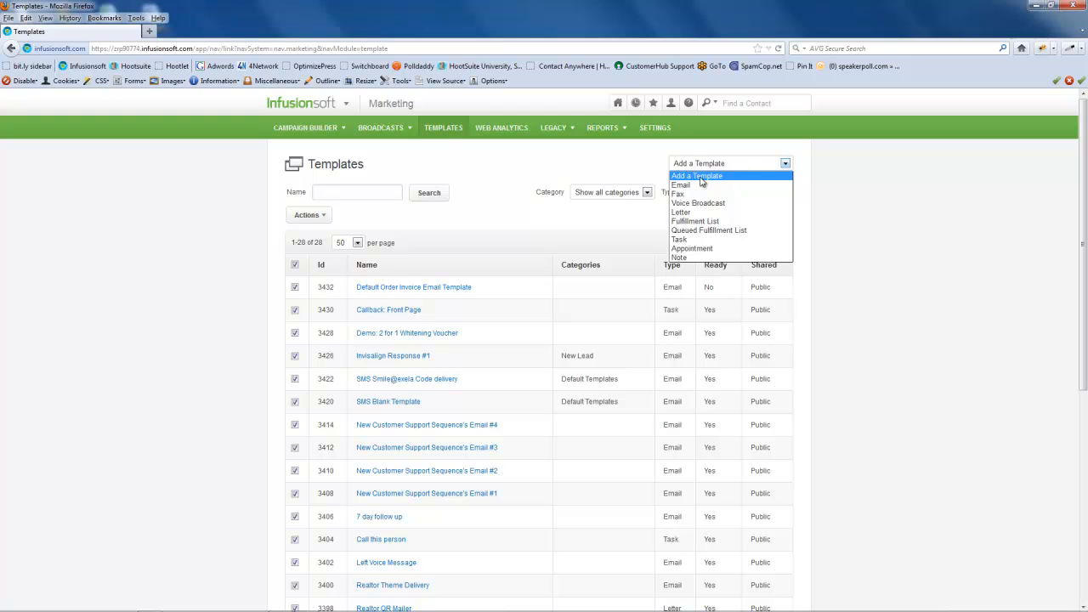
# Start a new email template from scratch, ignoring the earlier draft, and examine the preview of its default body
pyautogui.click(684, 186)
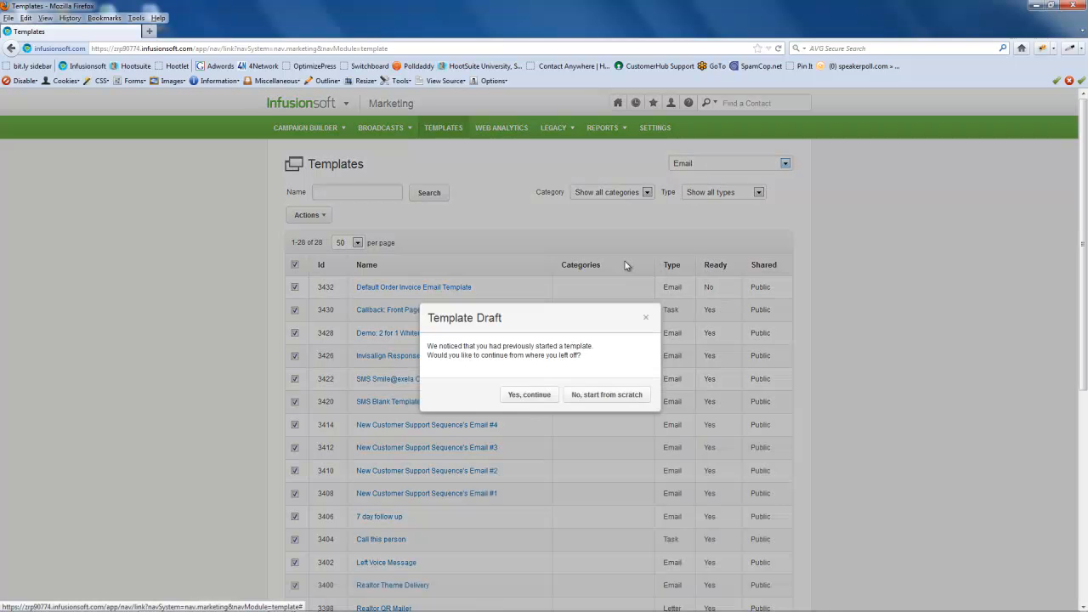
pyautogui.click(583, 396)
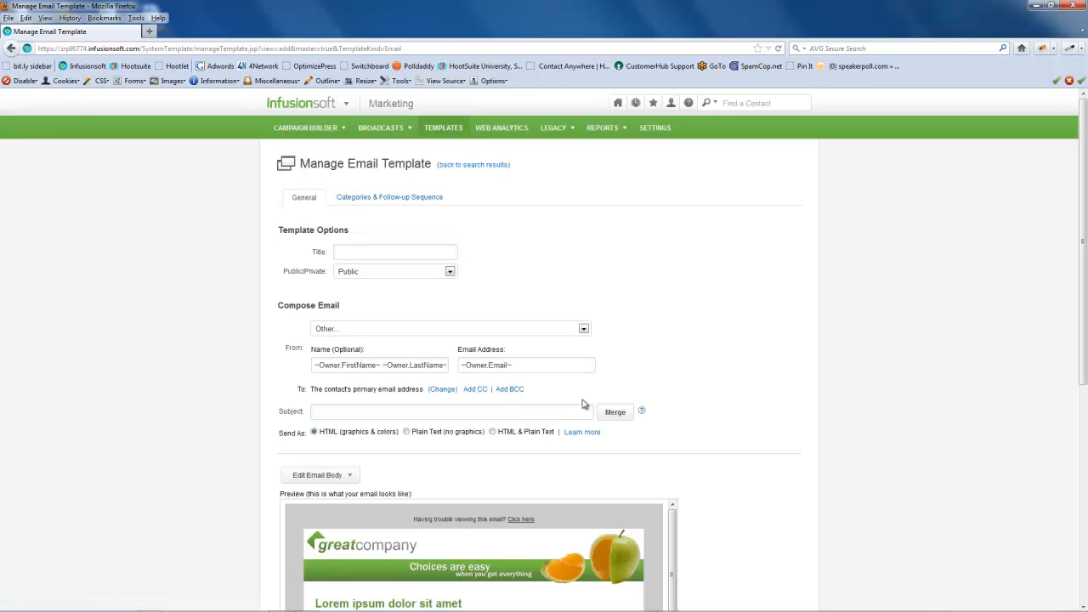
pyautogui.scroll(-5, 714, 384)
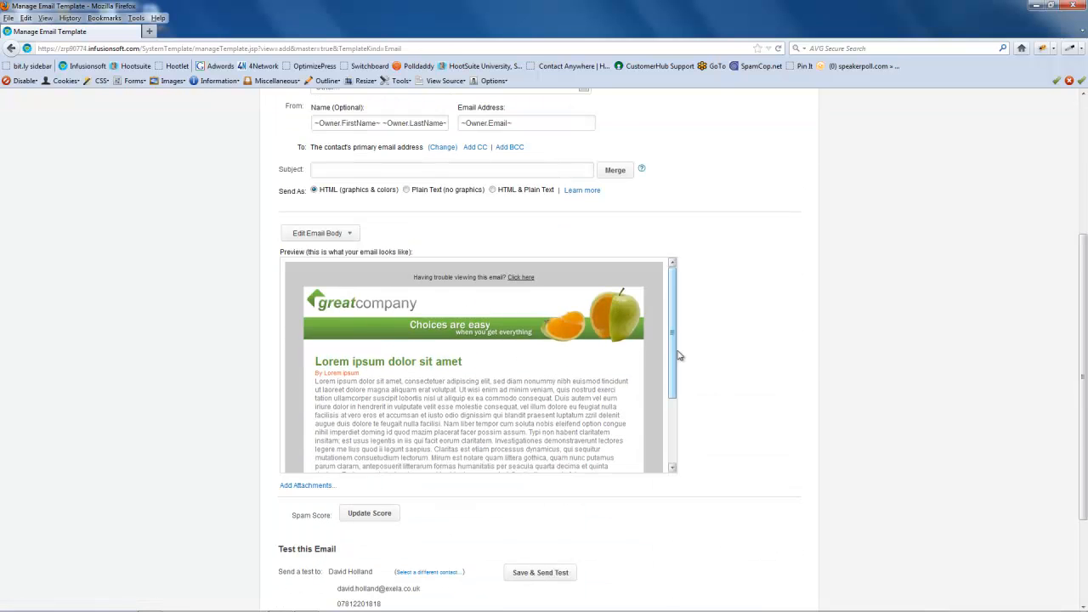
pyautogui.moveTo(674, 359)
pyautogui.mouseDown()
pyautogui.moveTo(675, 376)
pyautogui.moveTo(675, 364)
pyautogui.mouseUp()
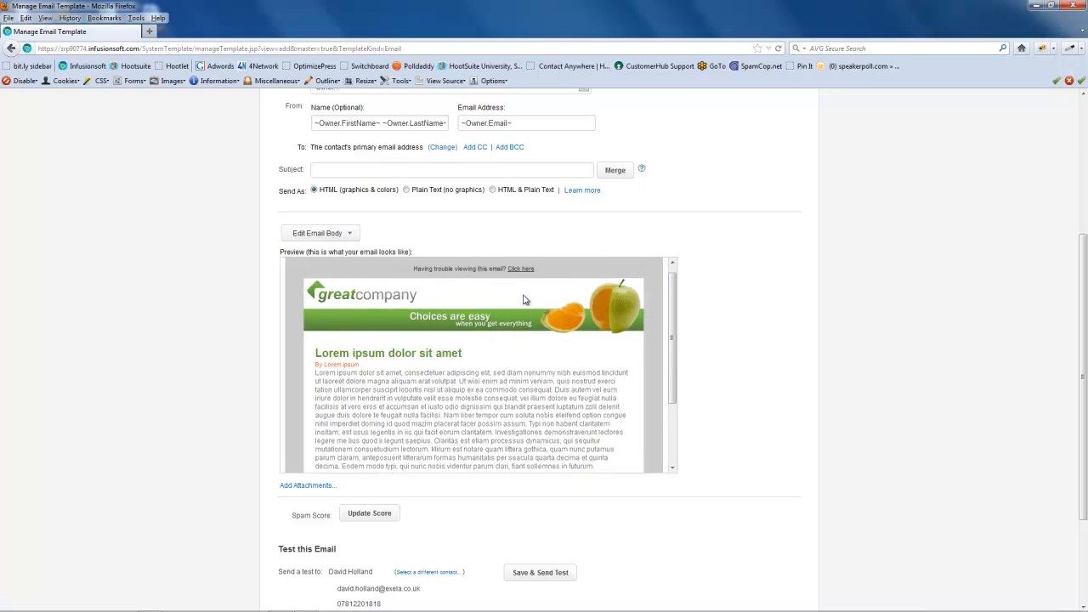
pyautogui.moveTo(675, 336); pyautogui.dragTo(681, 425)
pyautogui.scroll(2, 678, 416)
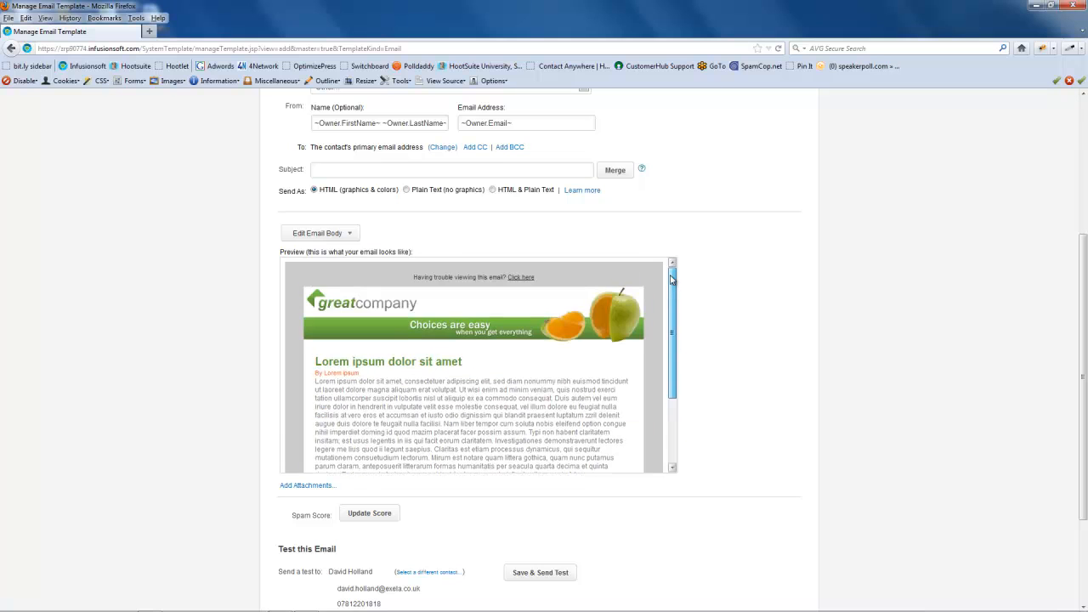
pyautogui.scroll(4, 734, 278)
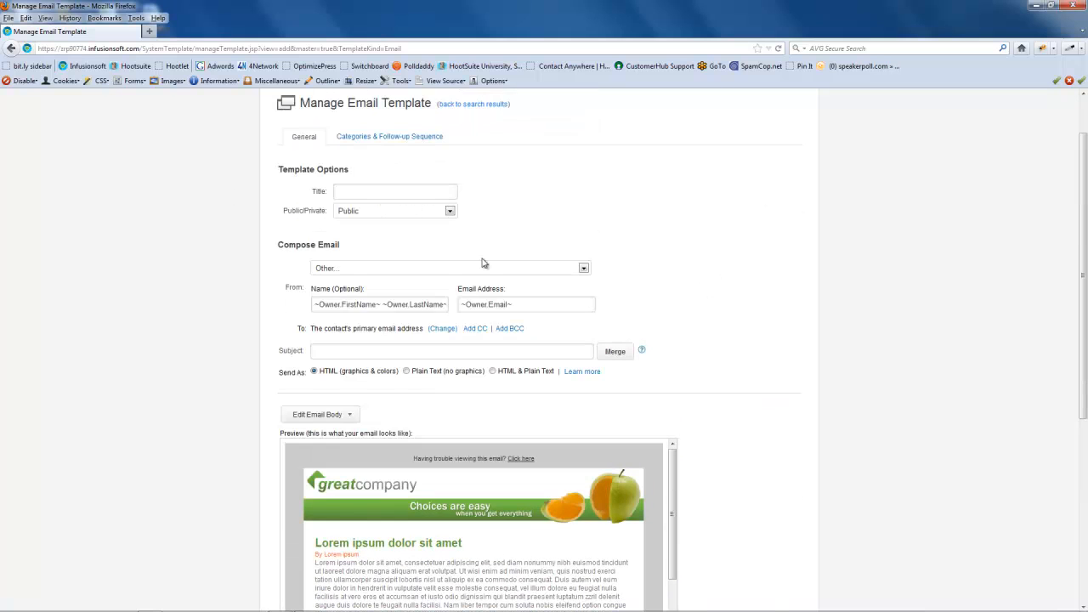
pyautogui.scroll(-3, 500, 263)
pyautogui.scroll(4, 408, 165)
# Enter "My Default" as both the template title and the email subject
pyautogui.click(366, 252)
pyautogui.write('My')
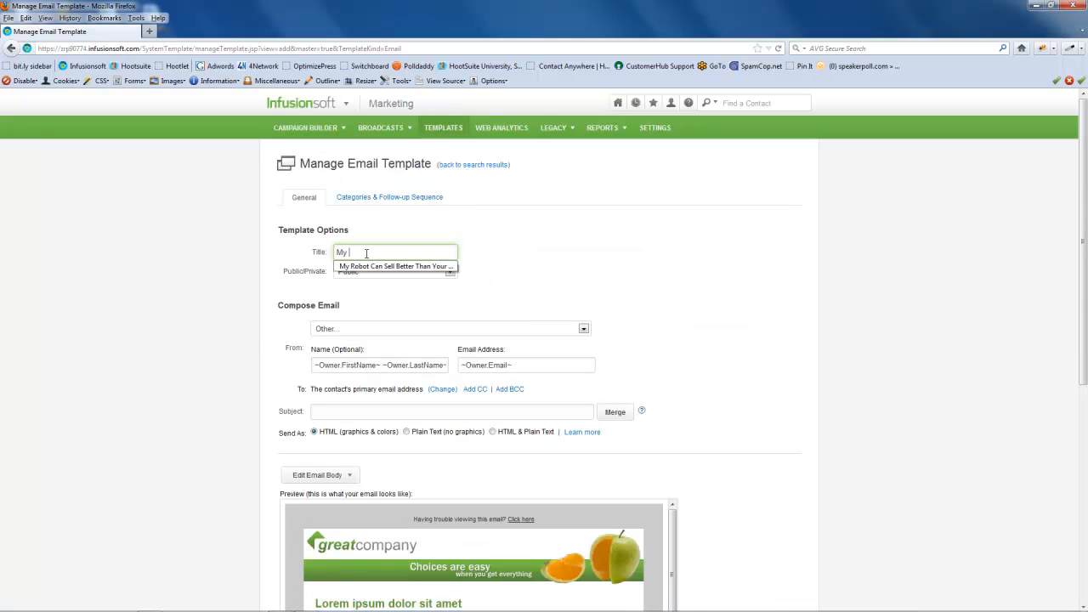
pyautogui.write(' Default')
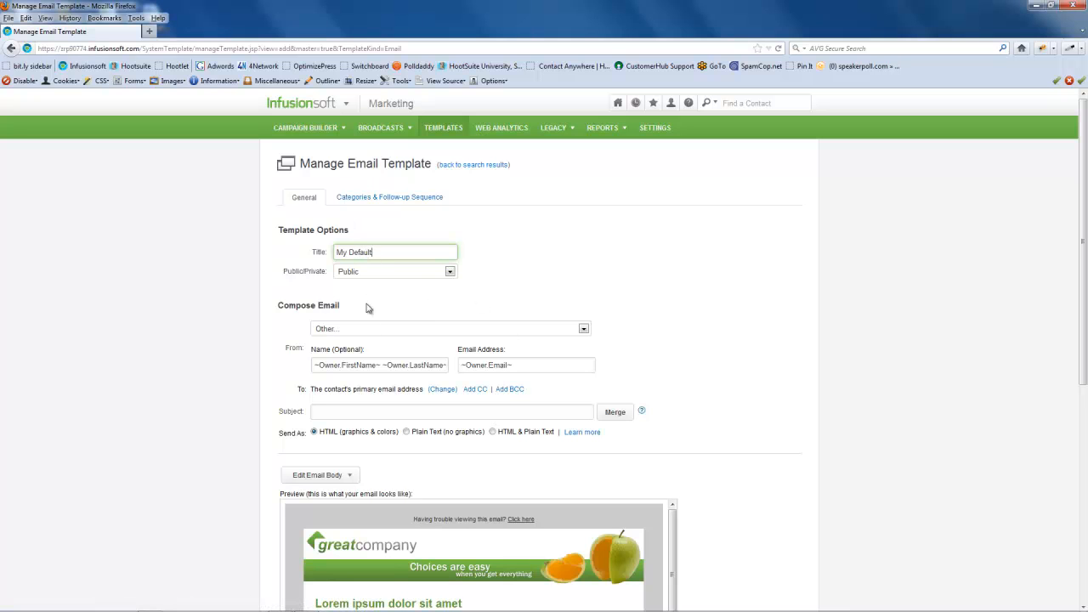
pyautogui.click(370, 329)
pyautogui.click(372, 330)
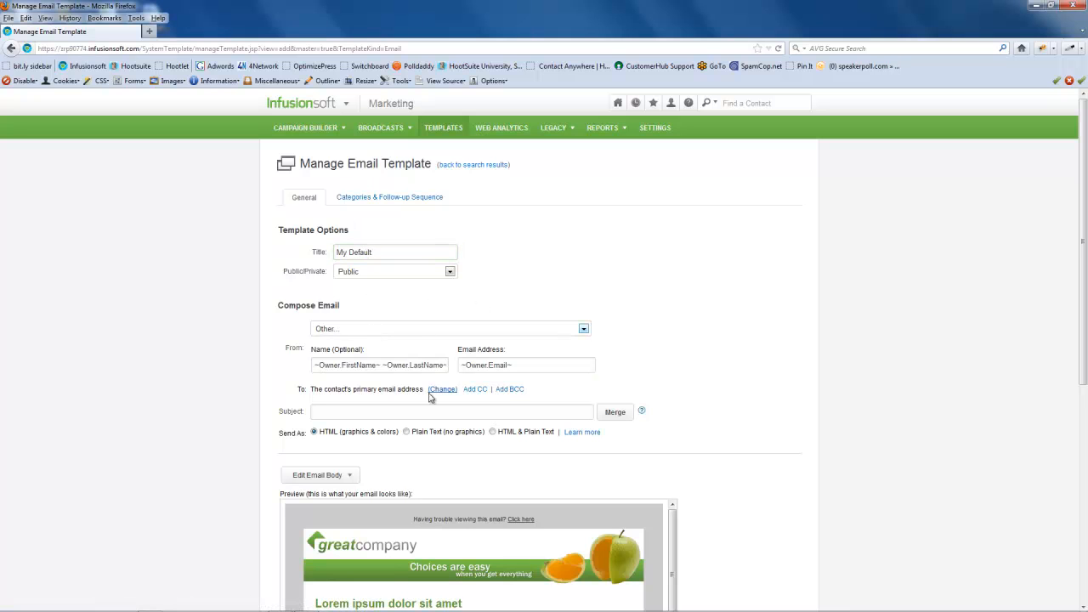
pyautogui.click(399, 419)
pyautogui.write('My Default')
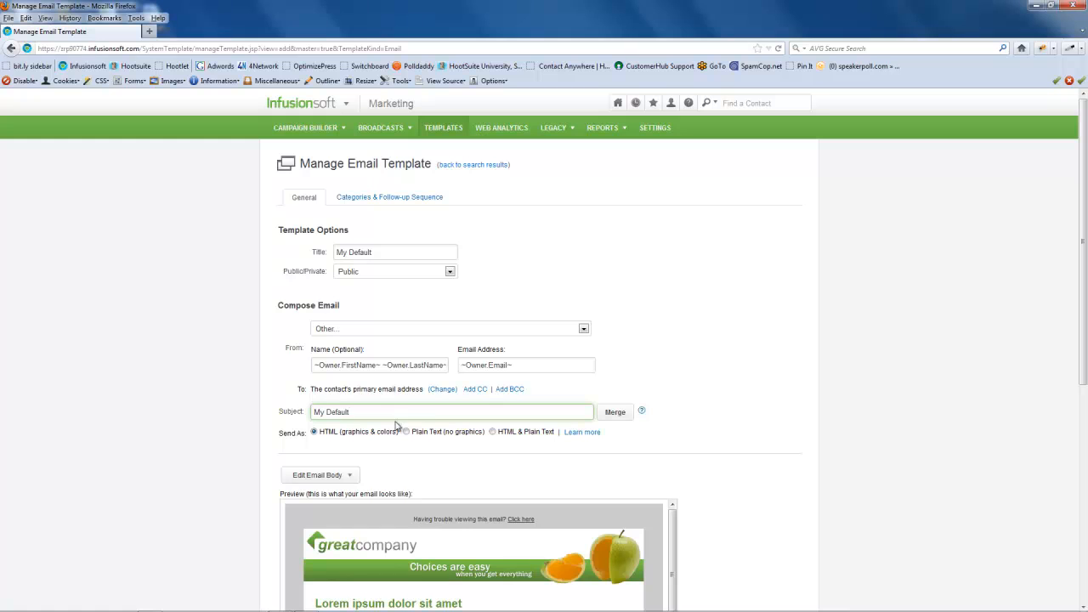
# Edit the email body with the Drag & Drop Email Builder and apply the Simple style
pyautogui.click(348, 476)
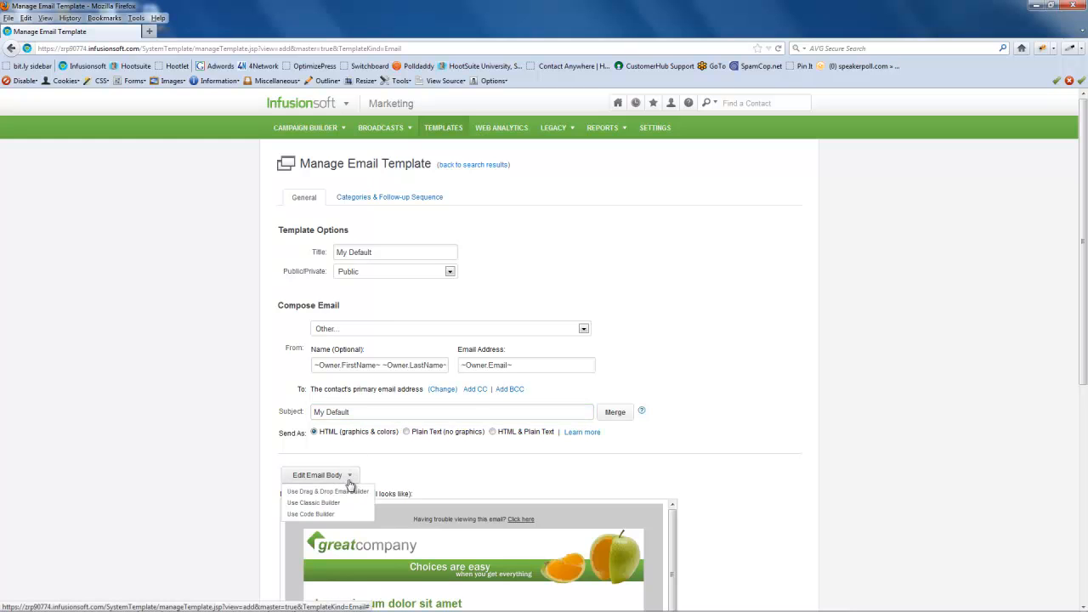
pyautogui.click(347, 492)
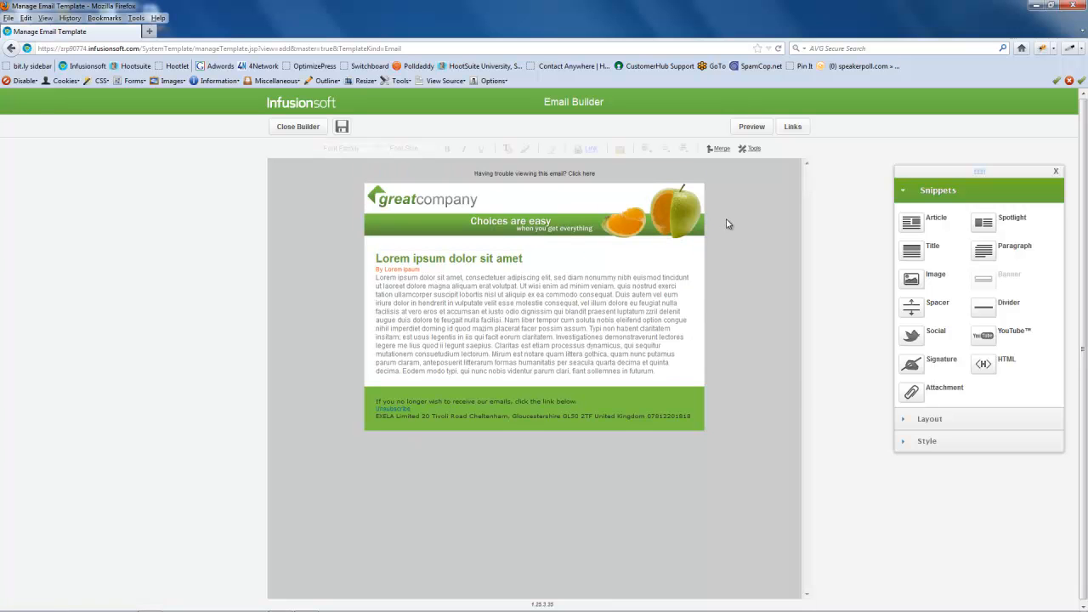
pyautogui.click(911, 443)
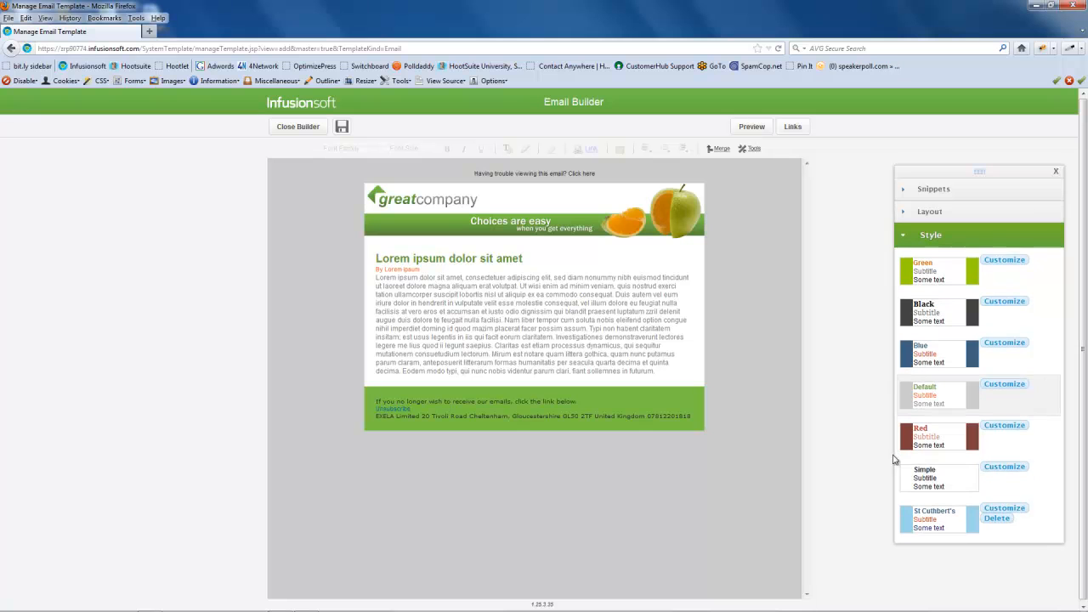
pyautogui.click(937, 481)
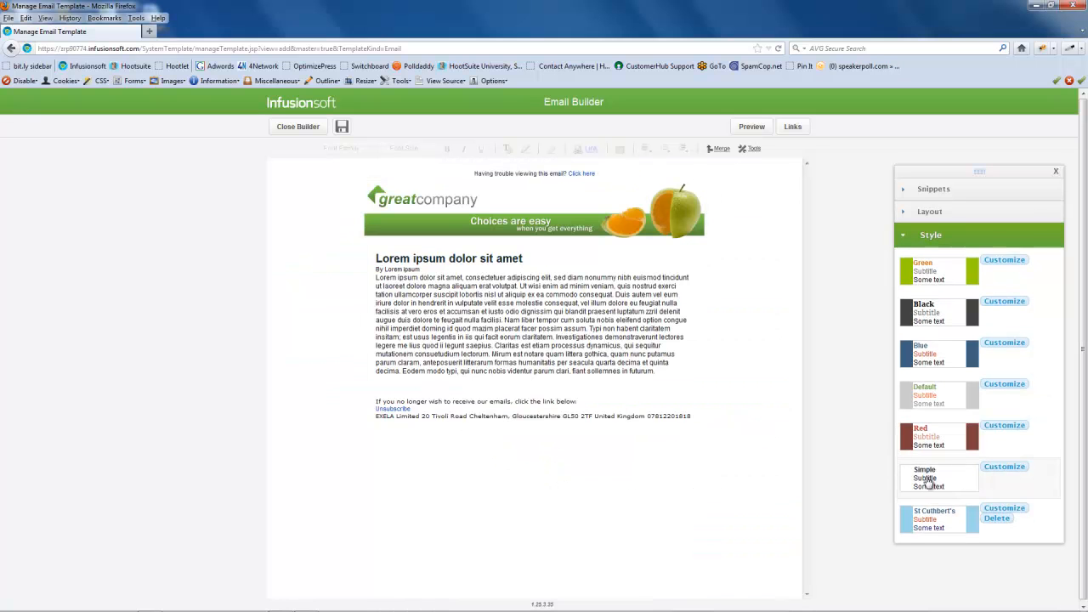
# Customize the Simple style and save it as a new style named "White"
pyautogui.click(997, 472)
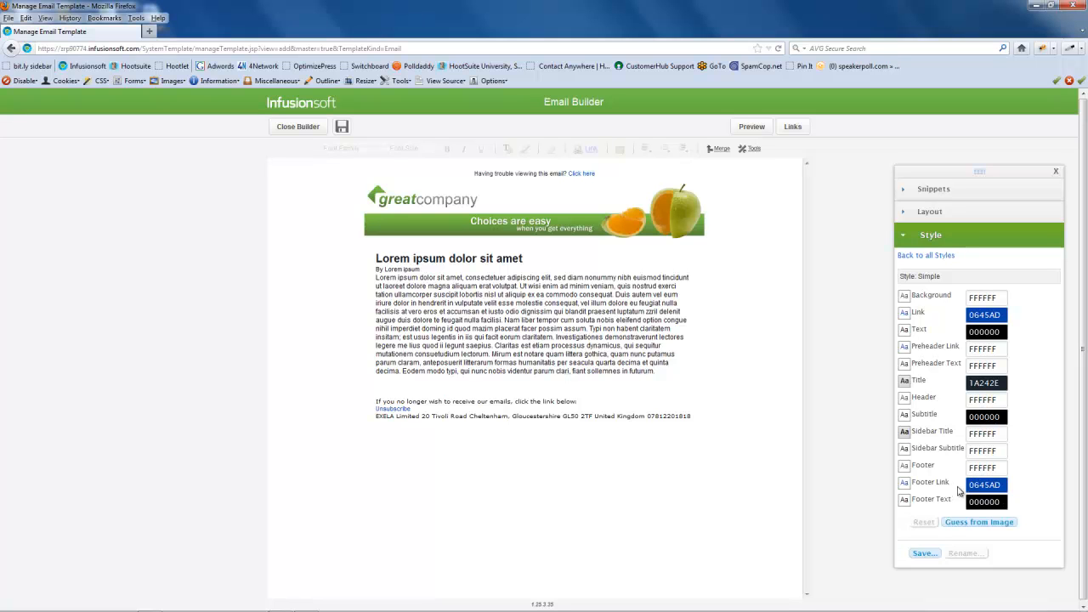
pyautogui.click(925, 554)
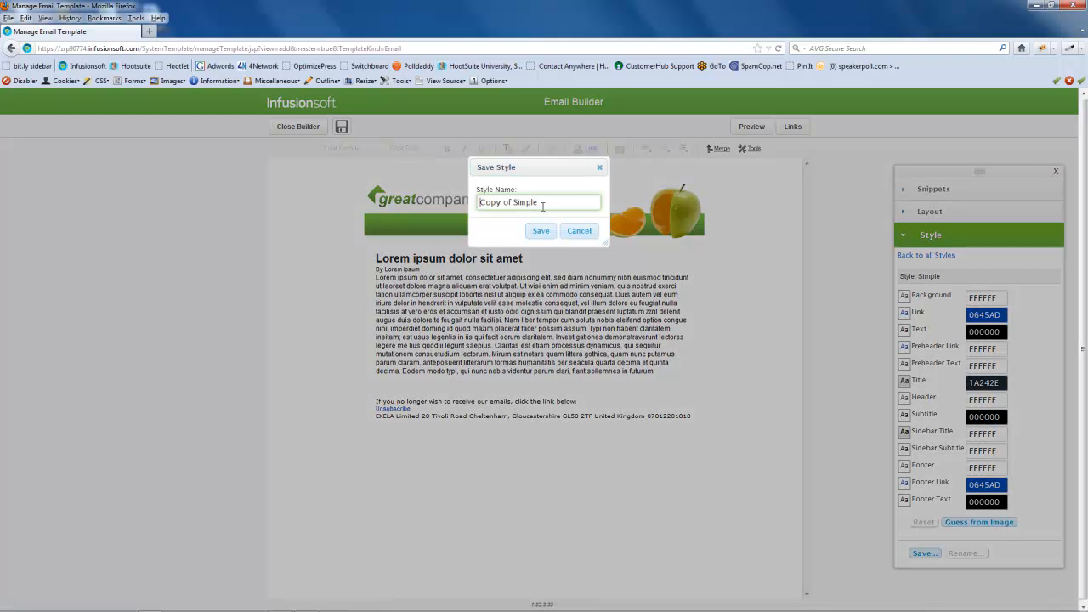
pyautogui.moveTo(543, 205); pyautogui.dragTo(373, 203)
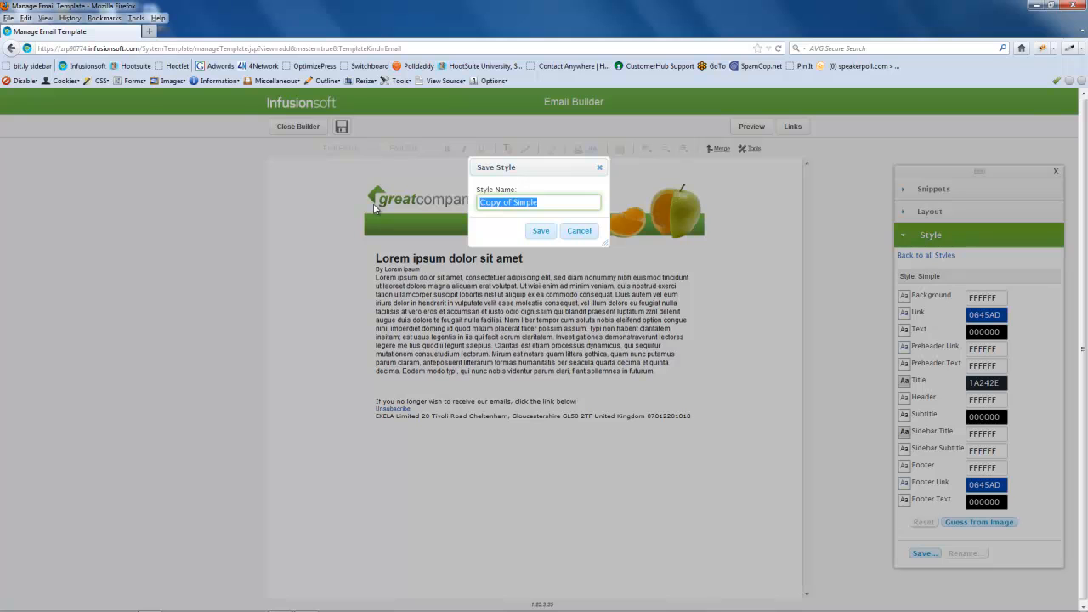
pyautogui.write('Simp')
pyautogui.press('BackSpace')
pyautogui.press('BackSpace')
pyautogui.press('BackSpace')
pyautogui.press('BackSpace')
pyautogui.write('White')
pyautogui.click(539, 231)
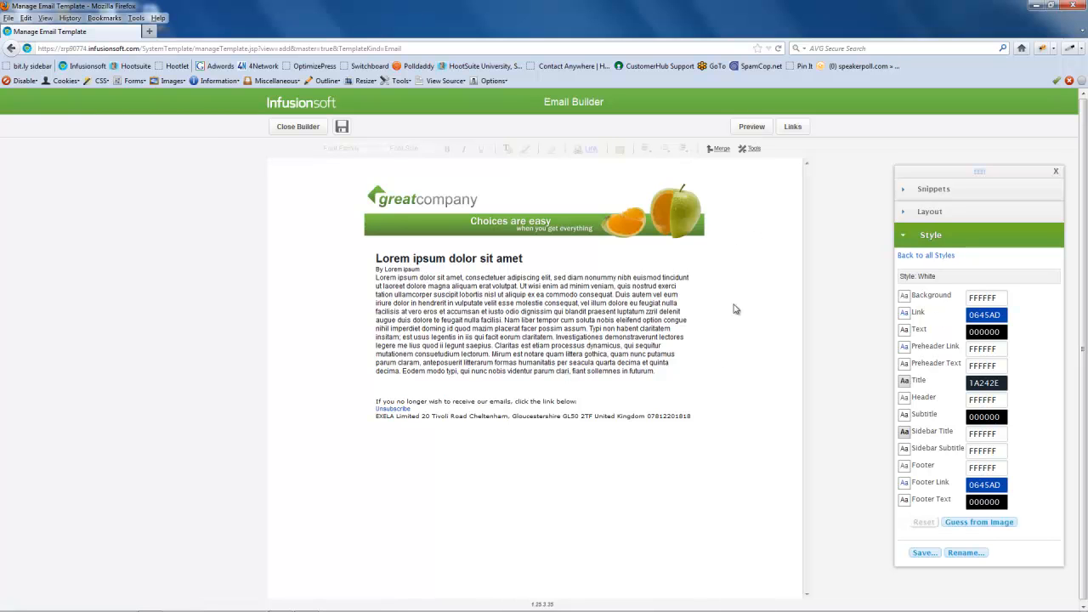
# Turn off the pre header and header, and delete the "Having trouble viewing this email?" line and the greatcompany banner
pyautogui.click(905, 212)
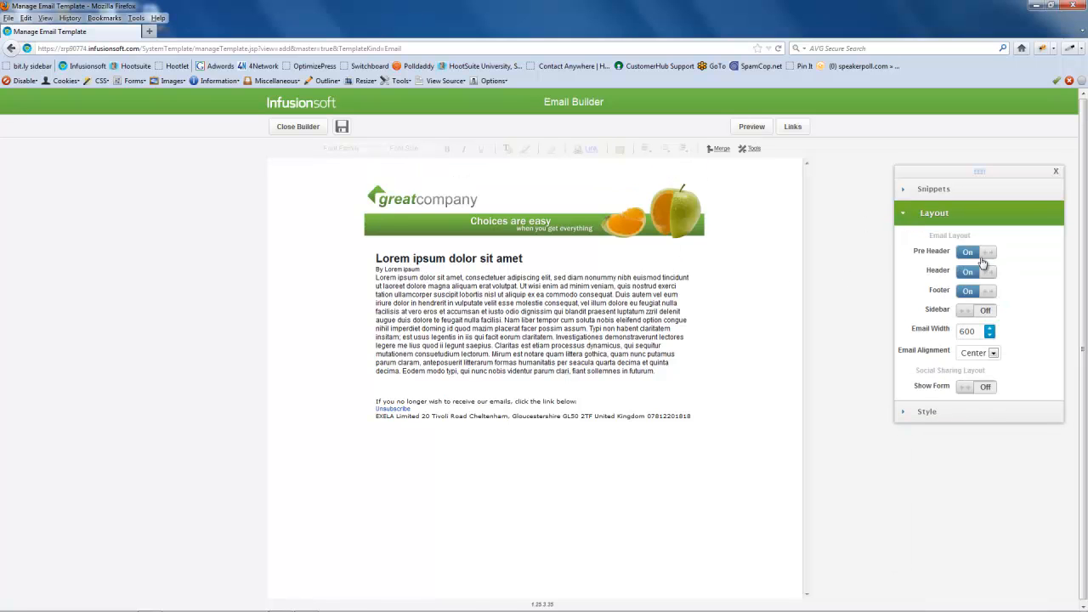
pyautogui.click(988, 255)
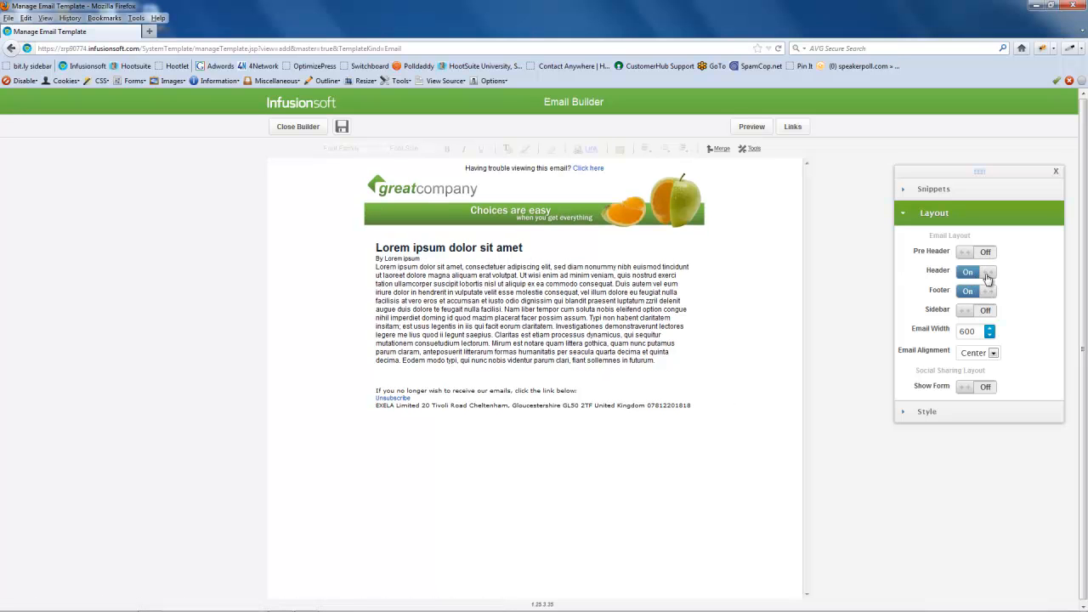
pyautogui.click(973, 272)
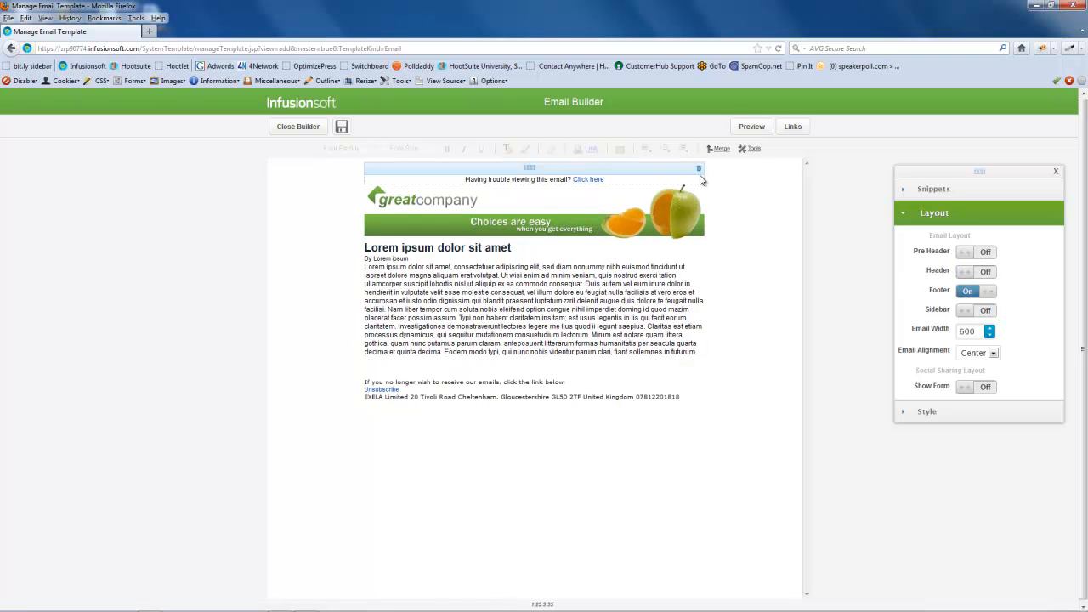
pyautogui.click(699, 174)
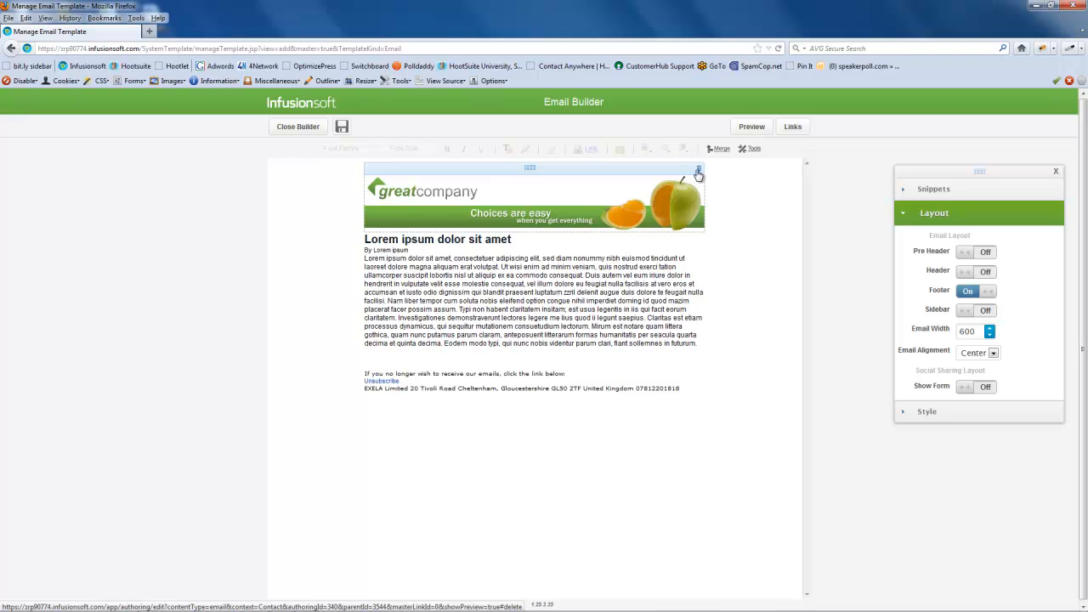
pyautogui.click(697, 177)
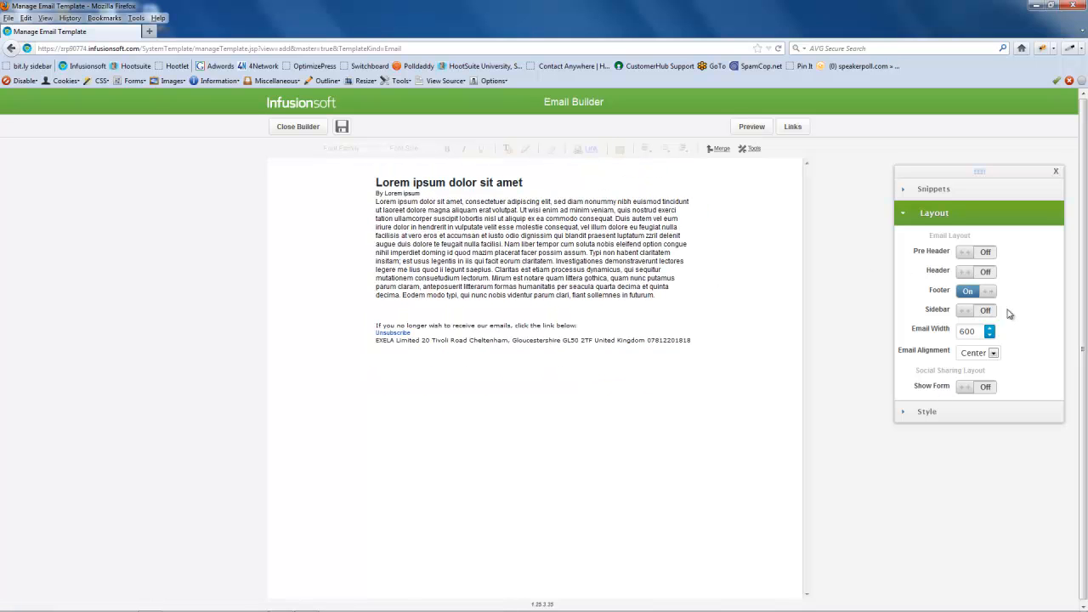
# Set the email alignment to Left in the layout settings
pyautogui.click(994, 353)
pyautogui.click(975, 366)
pyautogui.moveTo(521, 332)
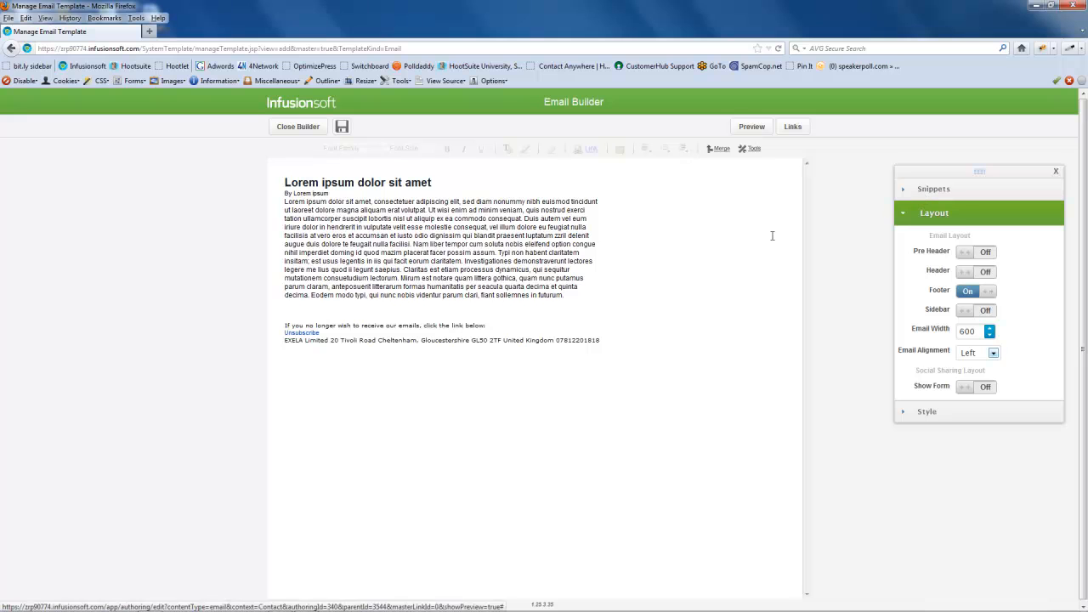
# Delete the placeholder article block and add a Paragraph snippet above the unsubscribe footer
pyautogui.click(925, 189)
pyautogui.moveTo(505, 250)
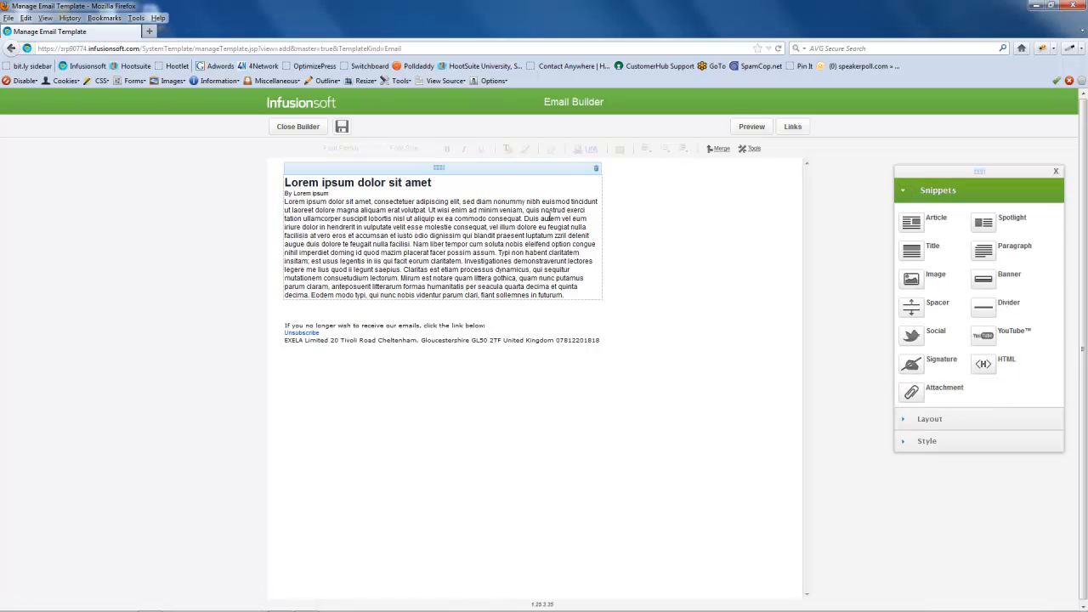
pyautogui.click(594, 170)
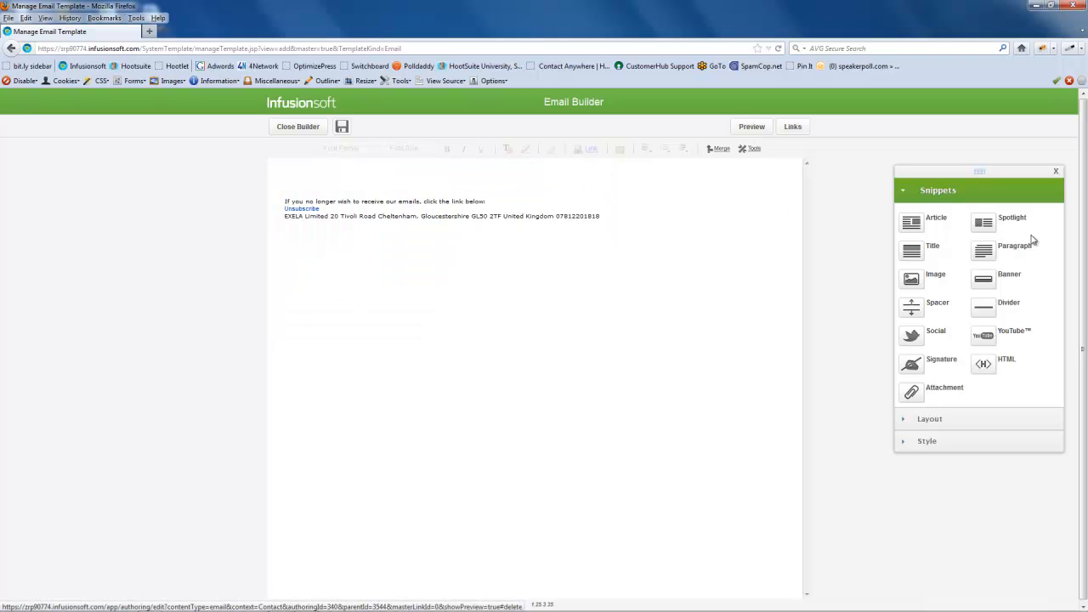
pyautogui.moveTo(986, 246); pyautogui.dragTo(510, 174)
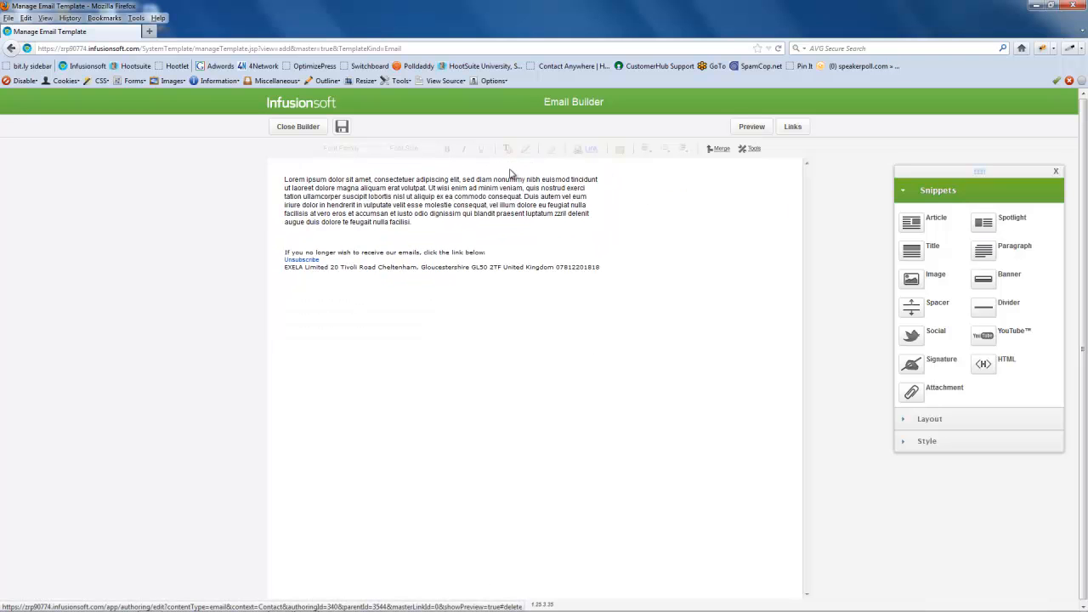
# Replace the paragraph's placeholder text with the contact's First Name merge field and save the email
pyautogui.moveTo(417, 226); pyautogui.dragTo(281, 183)
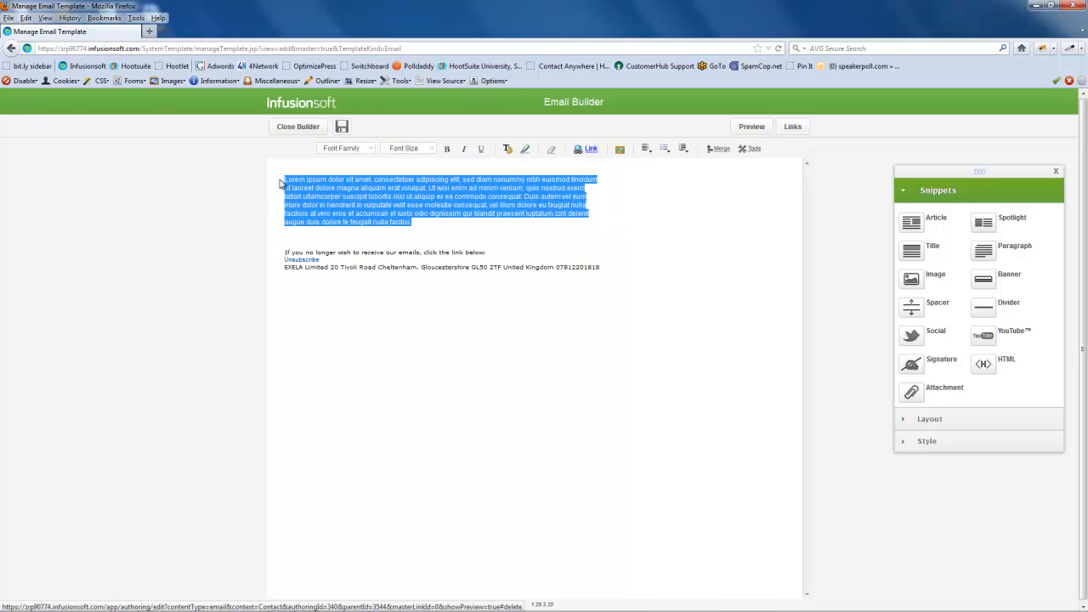
pyautogui.click(718, 149)
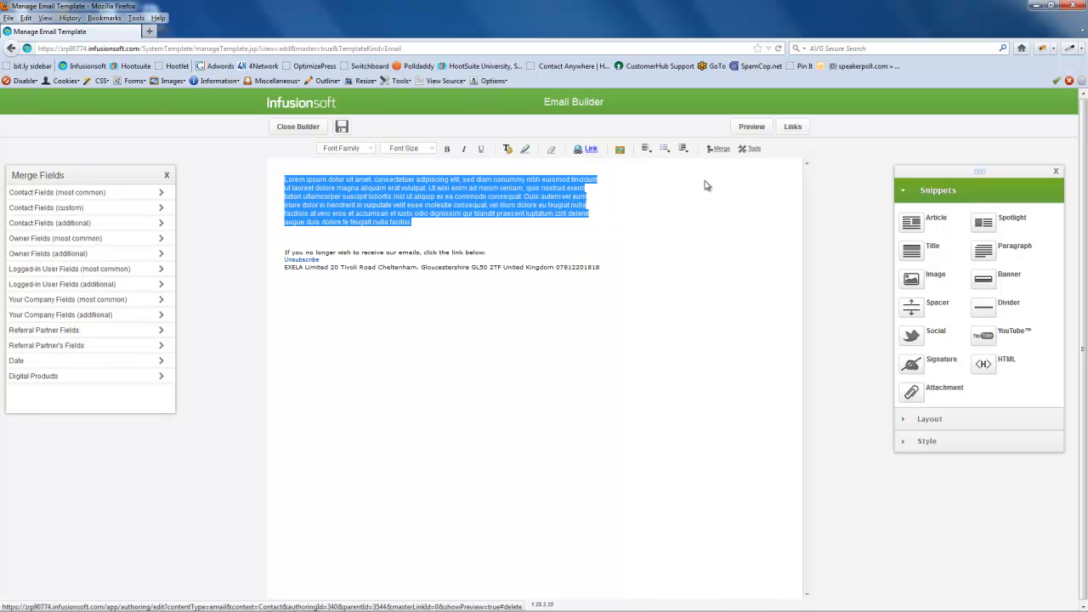
pyautogui.click(128, 193)
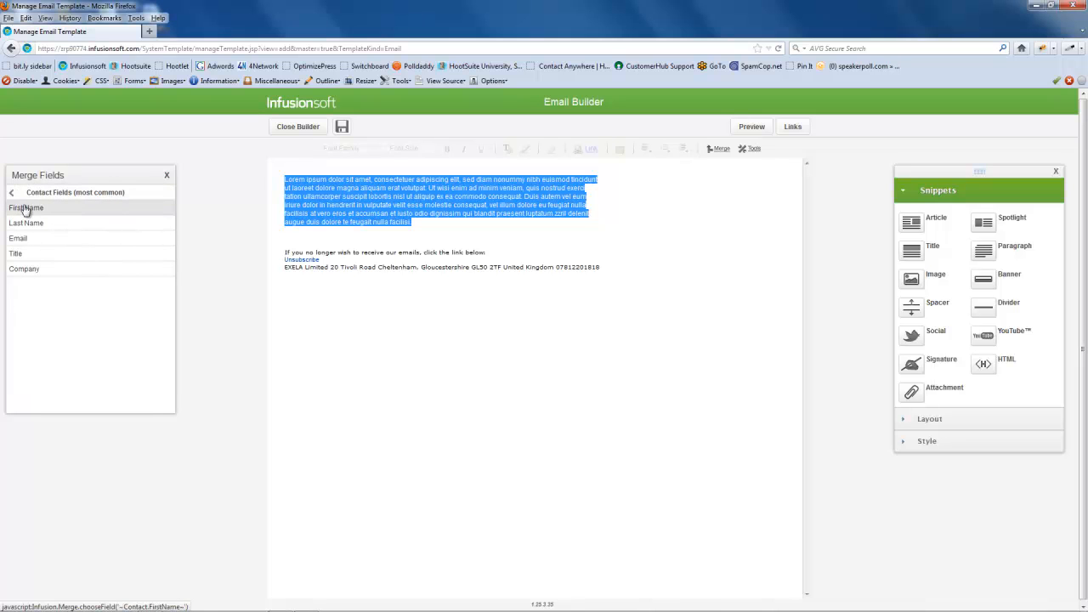
pyautogui.click(419, 227)
pyautogui.moveTo(419, 227); pyautogui.dragTo(271, 183)
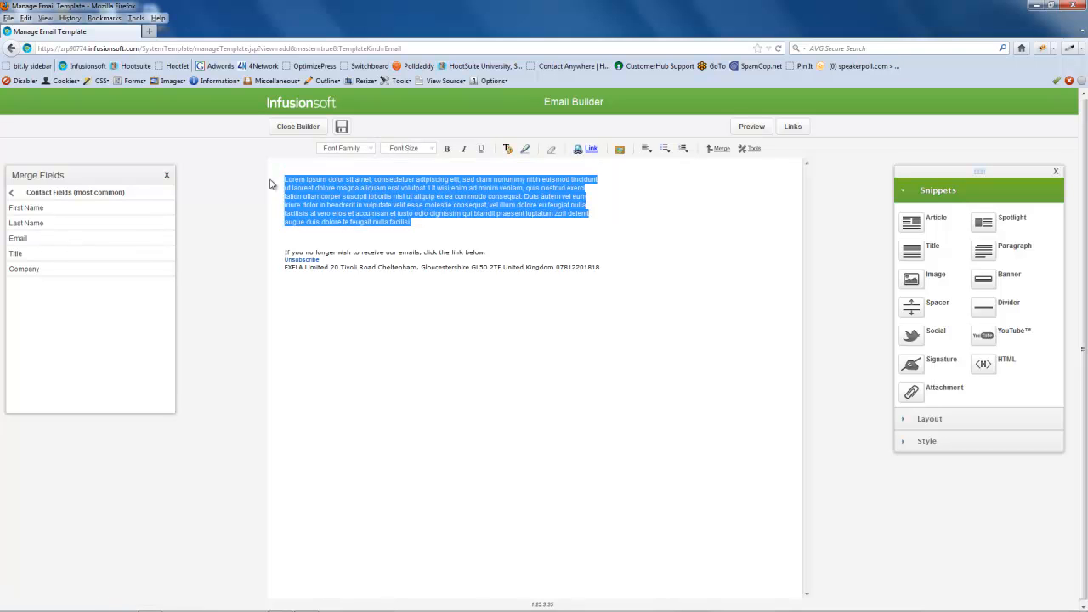
pyautogui.press('Delete')
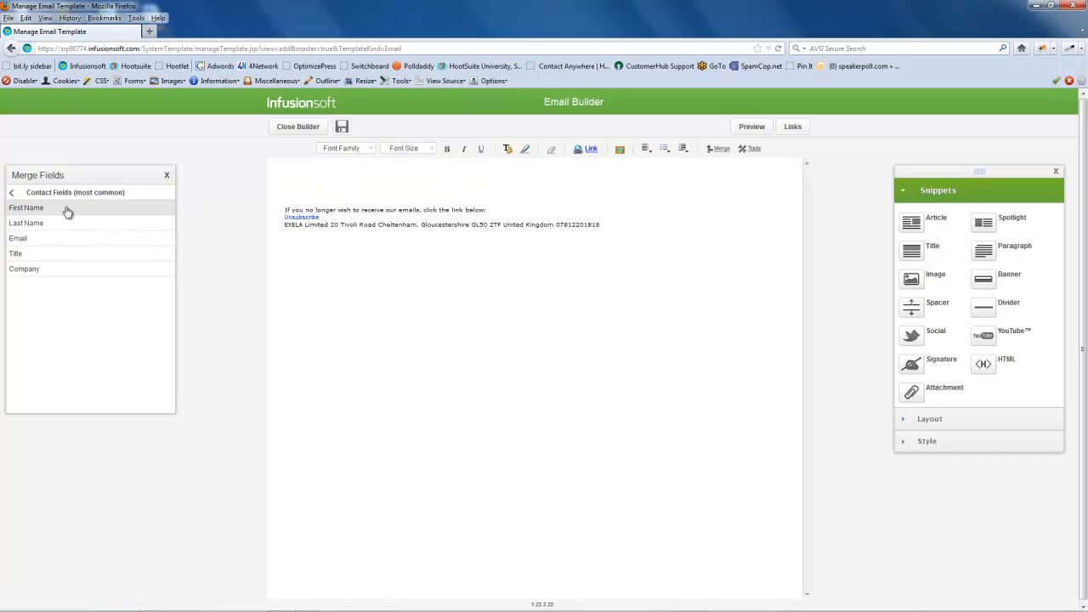
pyautogui.click(25, 208)
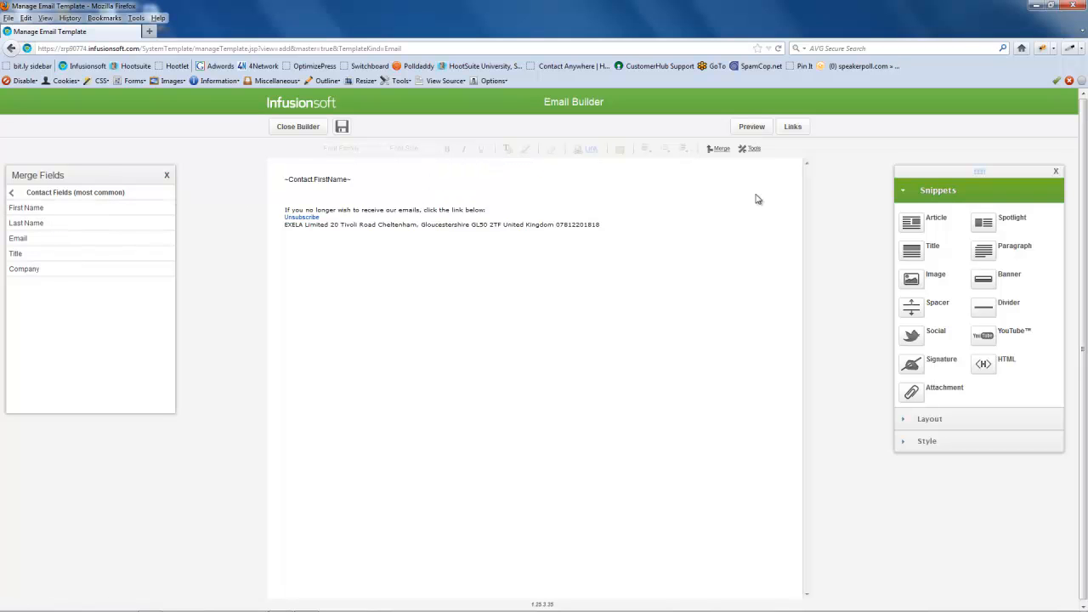
pyautogui.click(340, 127)
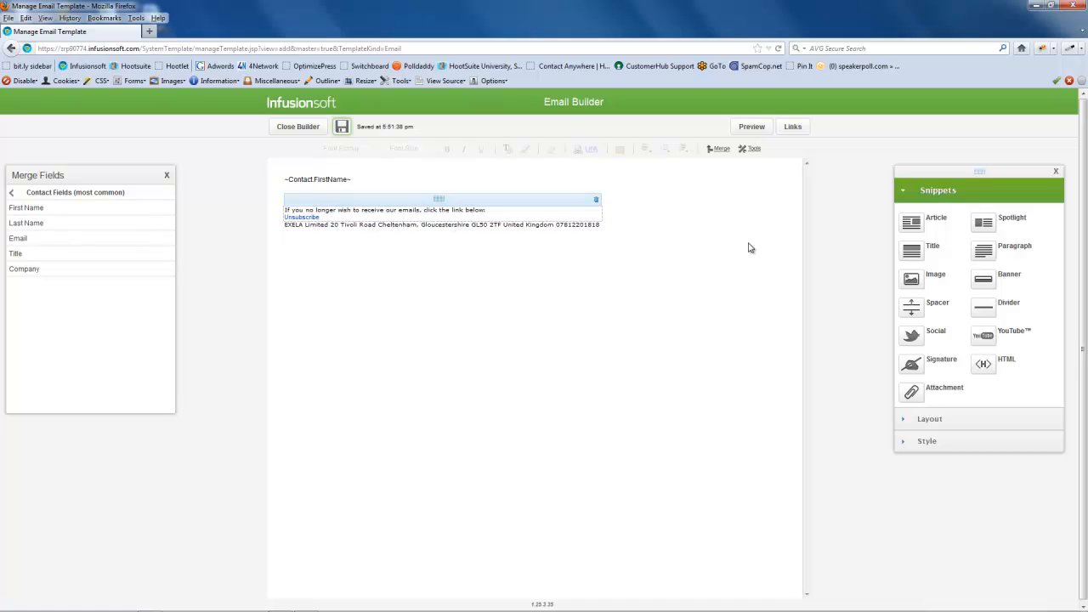
# Add a Signature snippet above the unsubscribe footer, choose whose signature it uses, and close the builder with the changes saved
pyautogui.moveTo(910, 365)
pyautogui.mouseDown()
pyautogui.moveTo(575, 265)
pyautogui.moveTo(461, 207)
pyautogui.mouseUp()
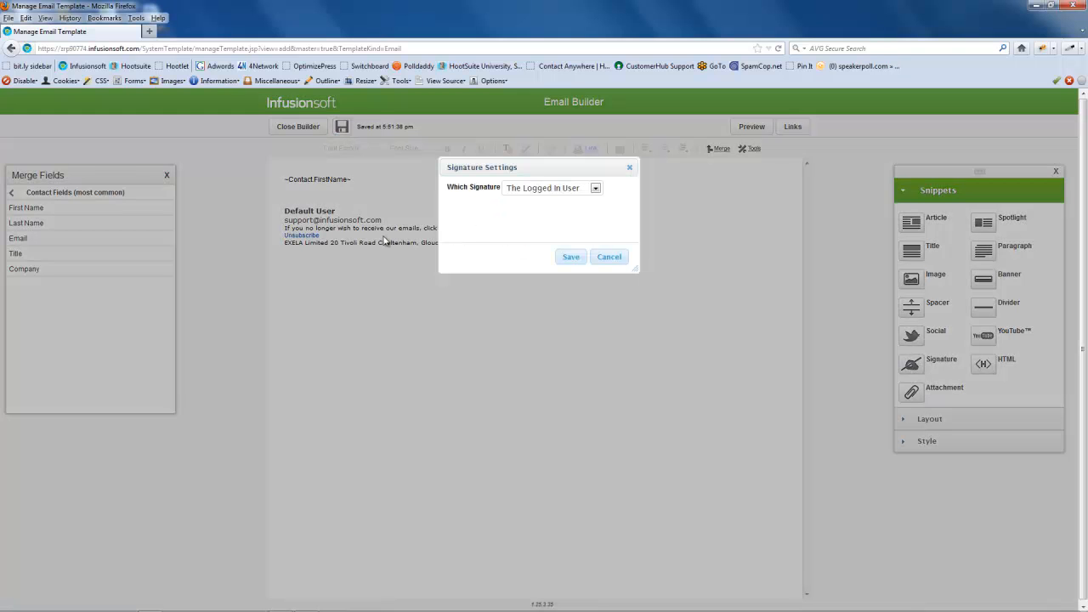
pyautogui.click(561, 188)
pyautogui.click(546, 224)
pyautogui.click(570, 257)
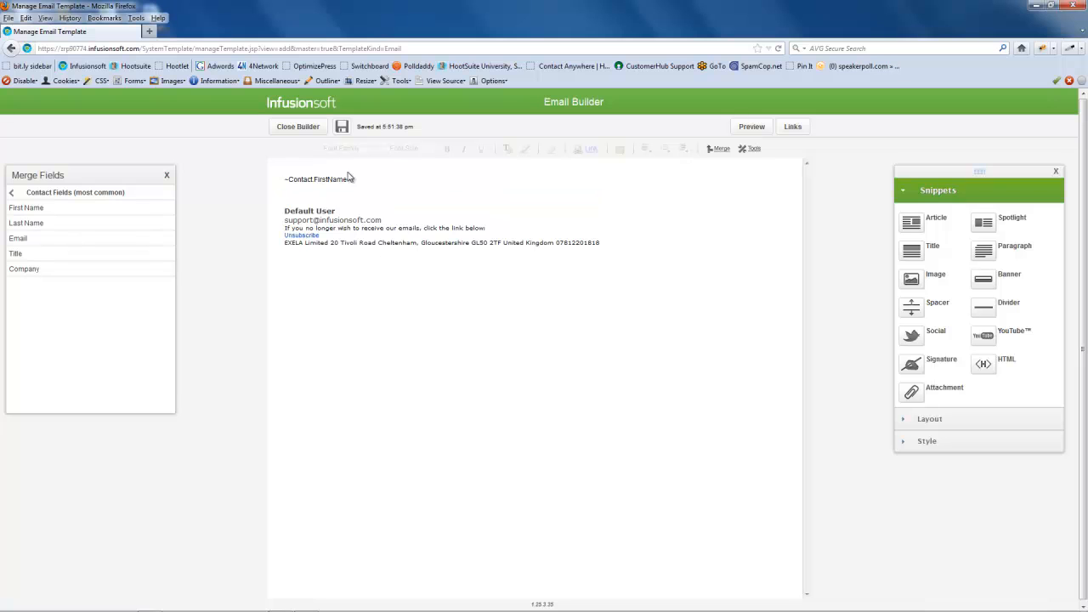
pyautogui.click(306, 127)
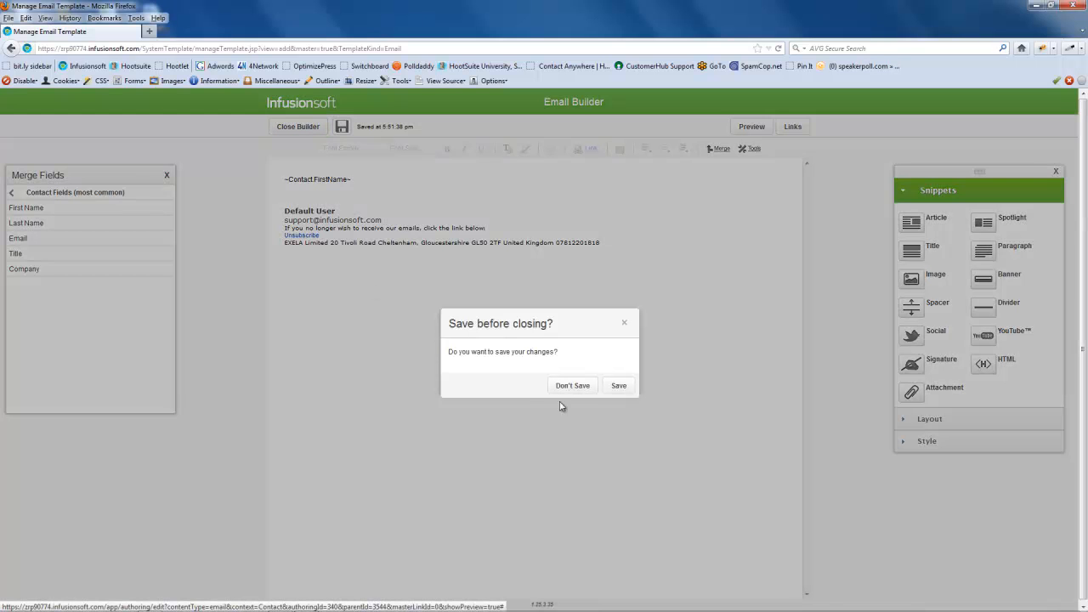
pyautogui.click(620, 386)
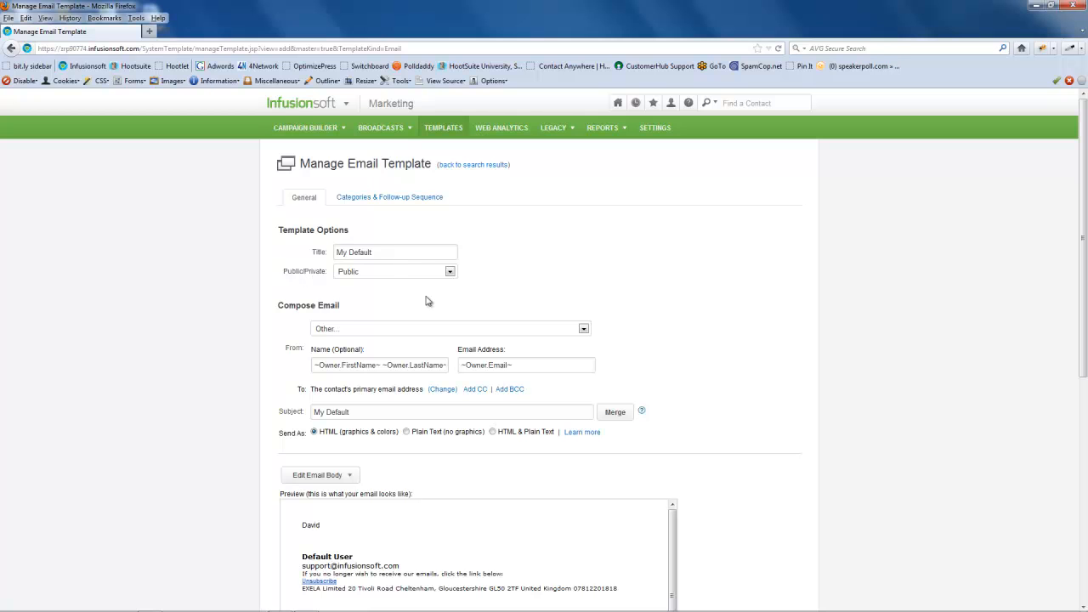
# Mark the My Default template as ready to send and save it, returning to the template list
pyautogui.scroll(-5, 449, 478)
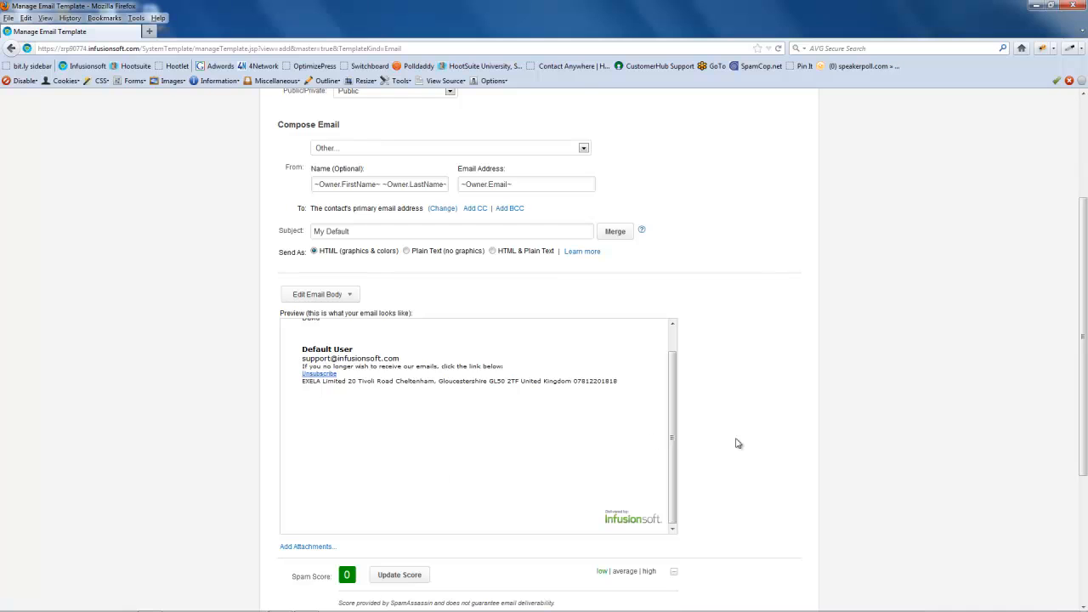
pyautogui.scroll(-5, 736, 442)
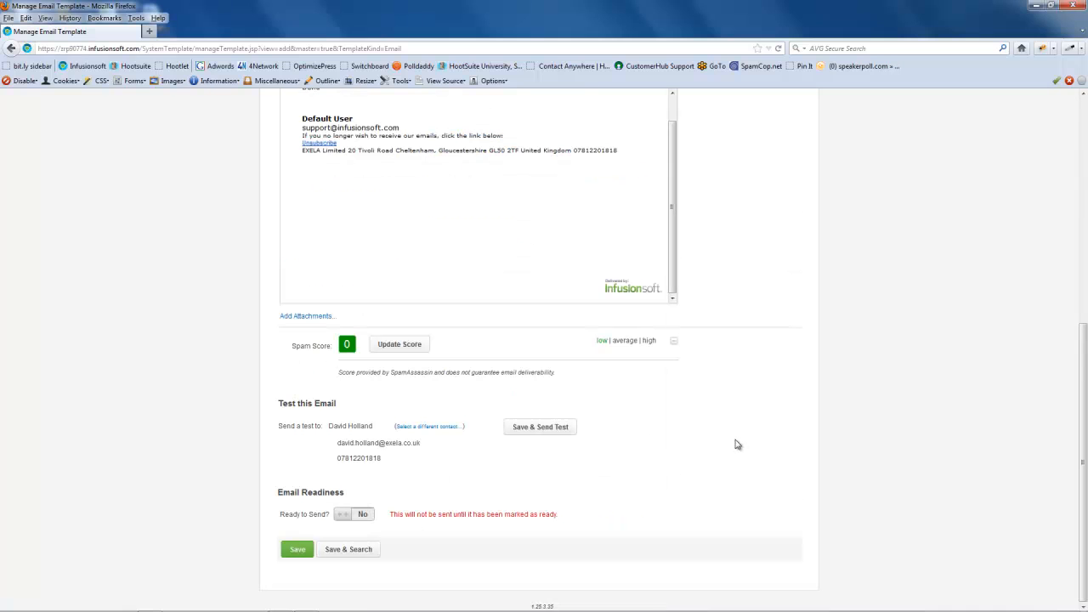
pyautogui.click(365, 515)
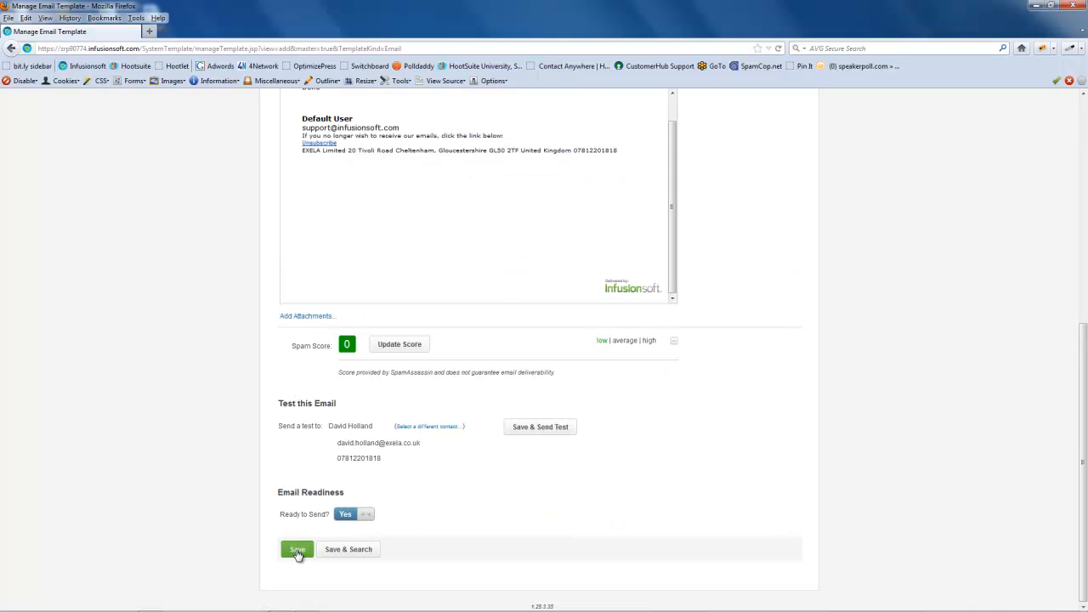
pyautogui.click(342, 550)
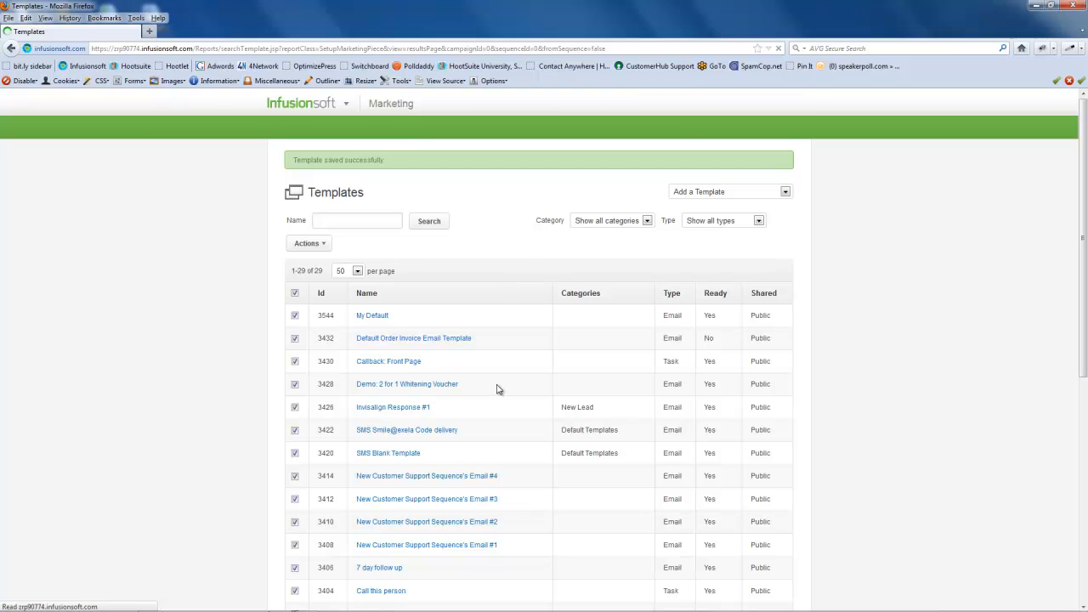
# Set the starter template to My Default in the marketing Email Defaults settings and save the settings
pyautogui.moveTo(337, 102)
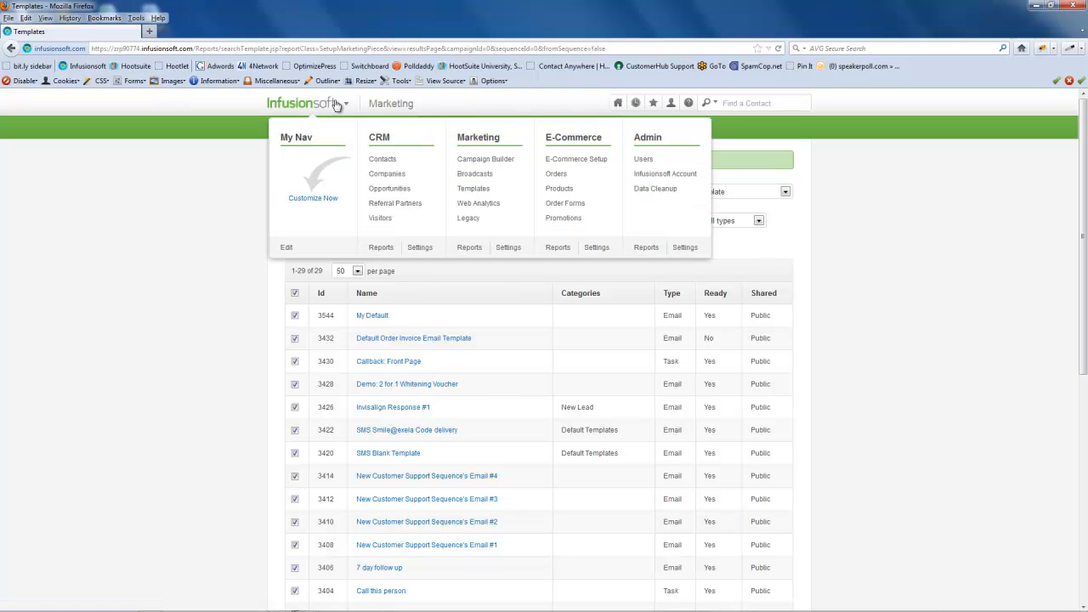
pyautogui.click(512, 253)
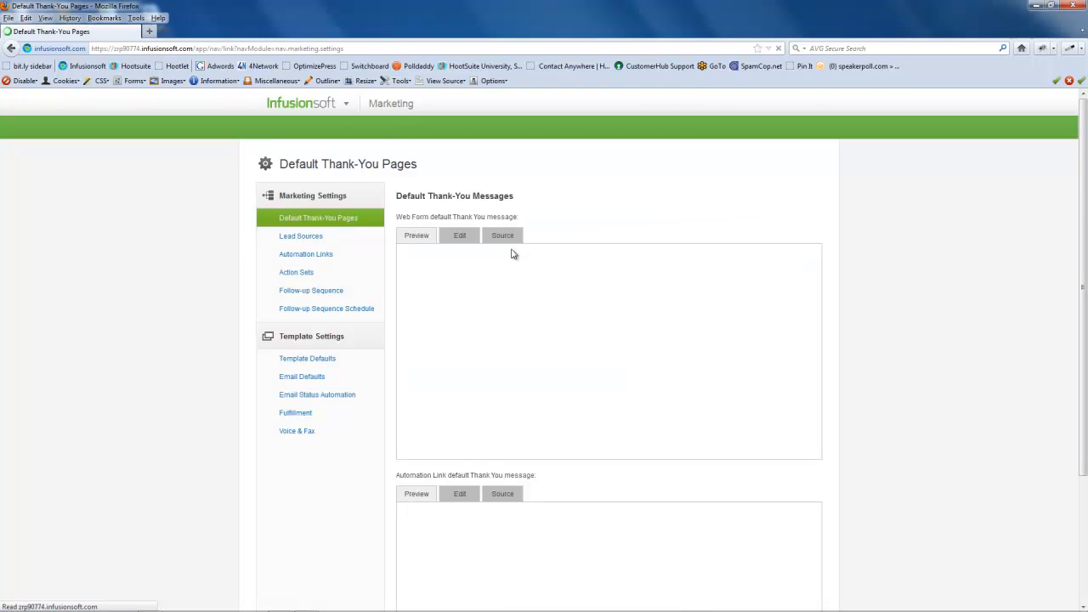
pyautogui.click(301, 380)
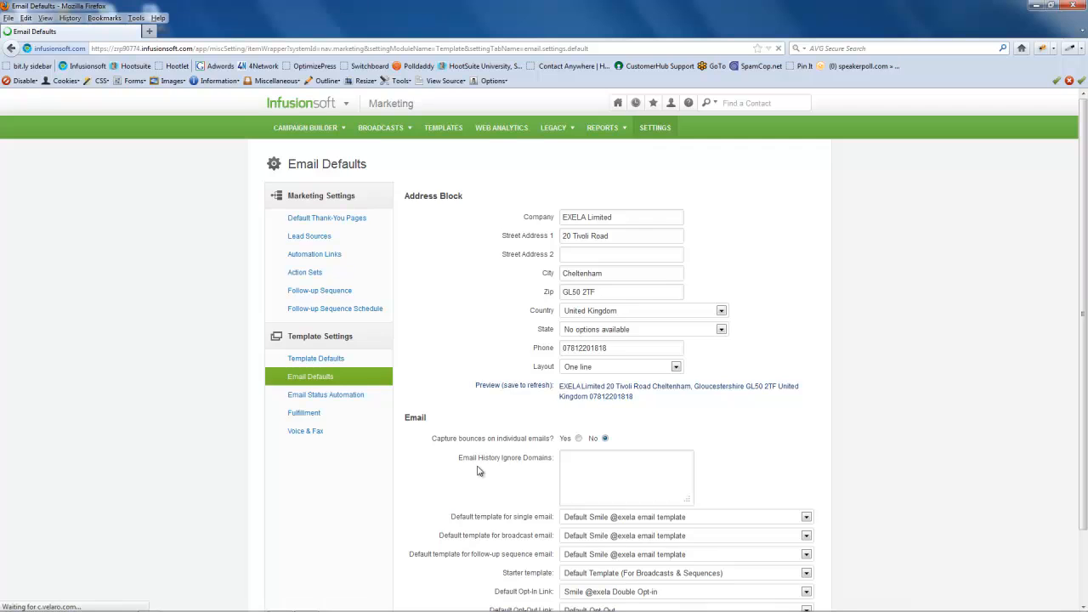
pyautogui.scroll(-2, 476, 471)
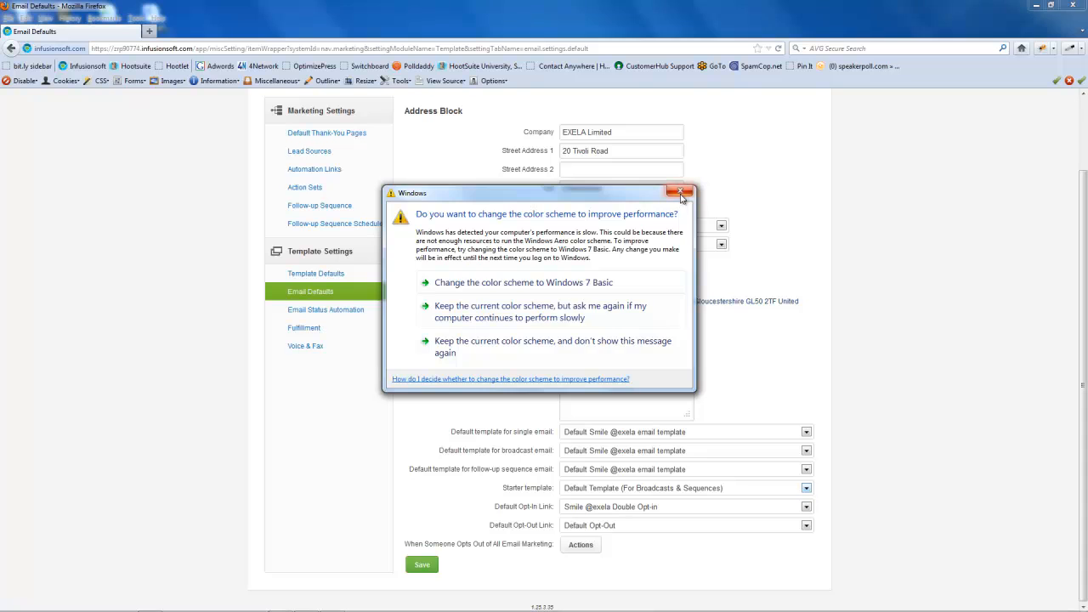
pyautogui.click(681, 193)
pyautogui.click(664, 488)
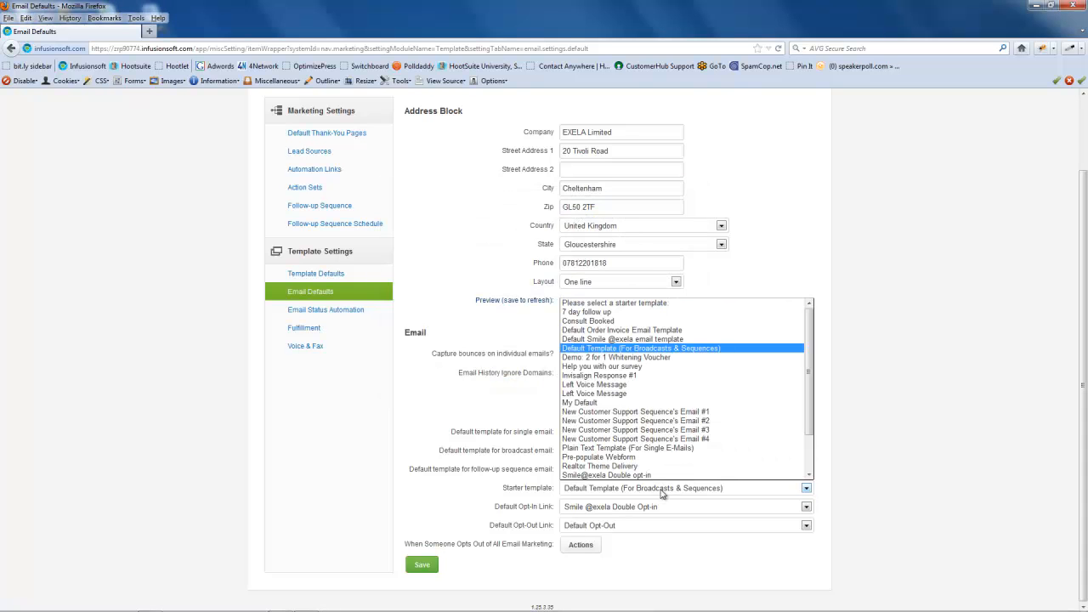
pyautogui.click(655, 402)
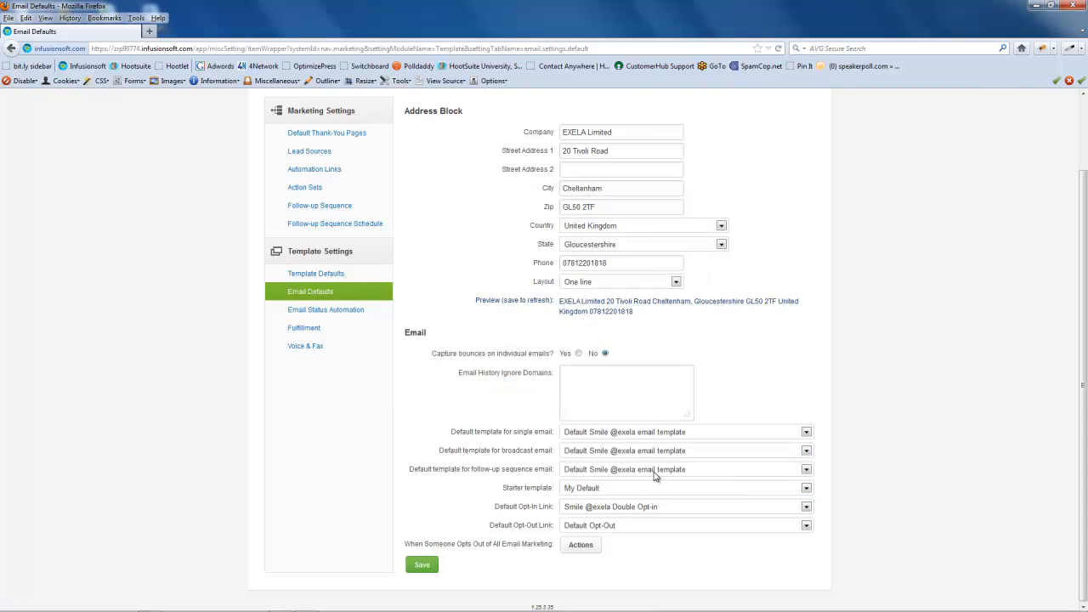
pyautogui.click(422, 566)
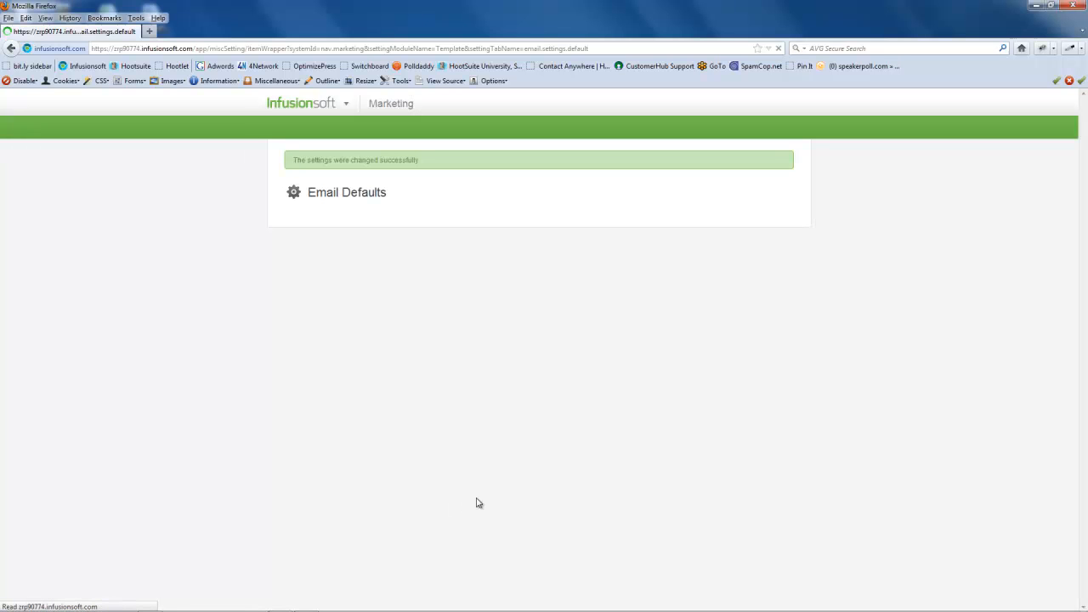
# Add a new email template from the template list and open its body in the Email Builder
pyautogui.click(436, 131)
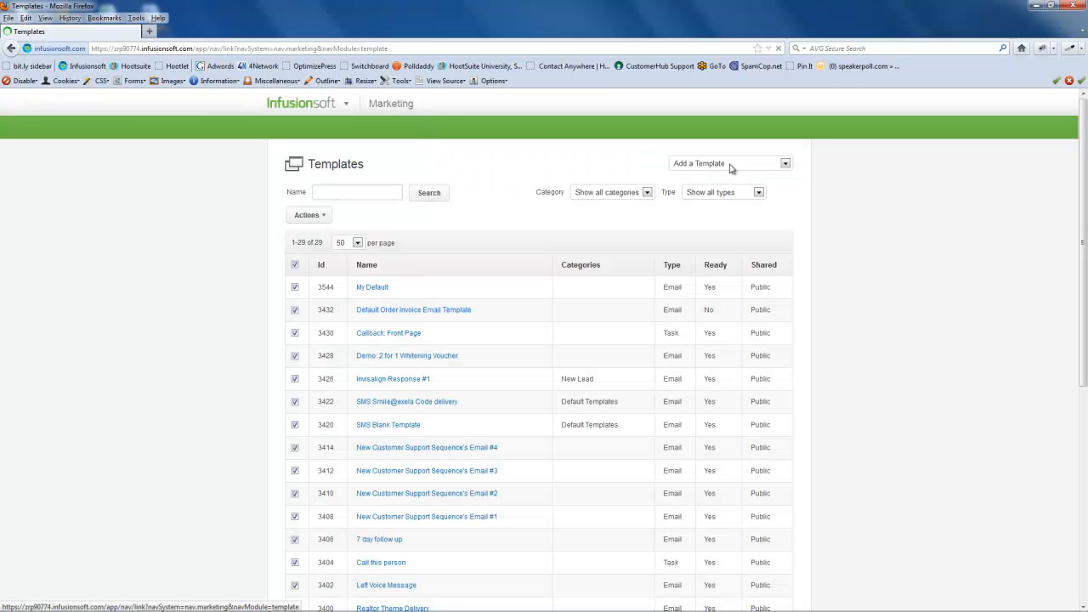
pyautogui.click(729, 167)
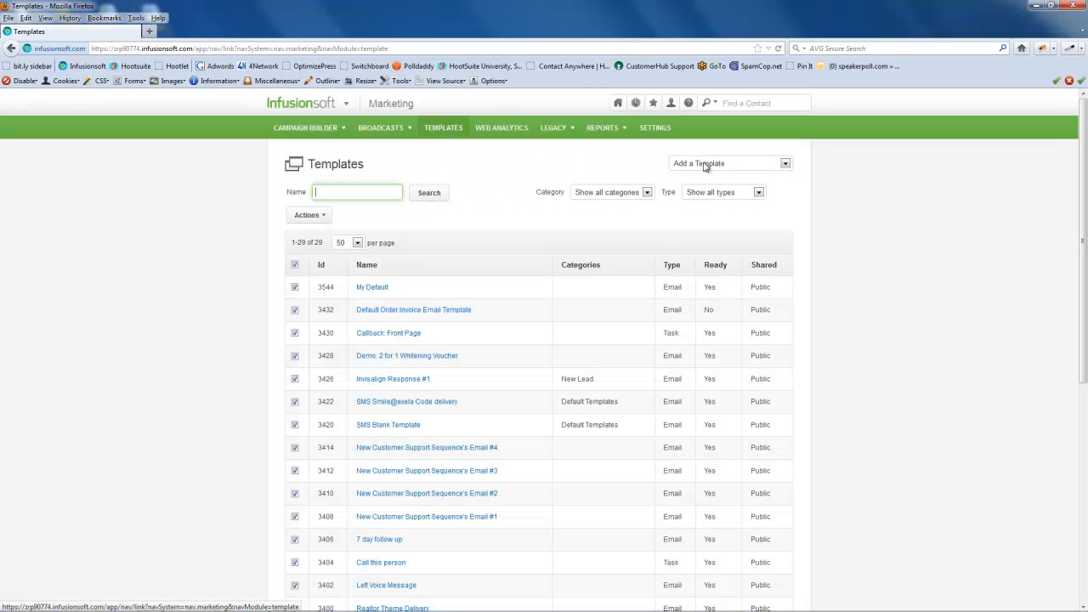
pyautogui.click(705, 167)
pyautogui.click(685, 185)
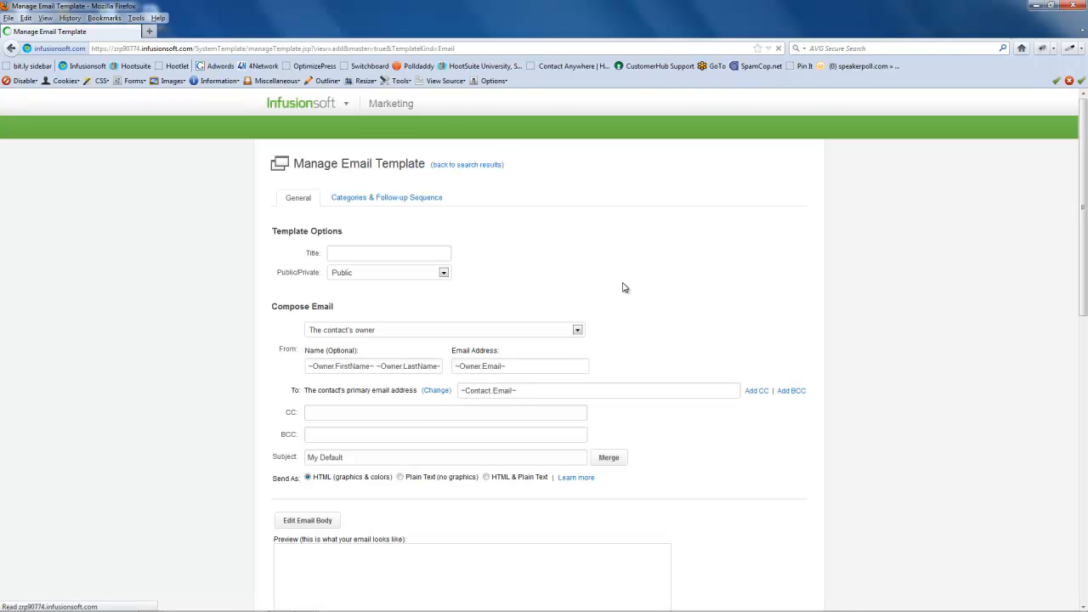
pyautogui.scroll(-3, 505, 391)
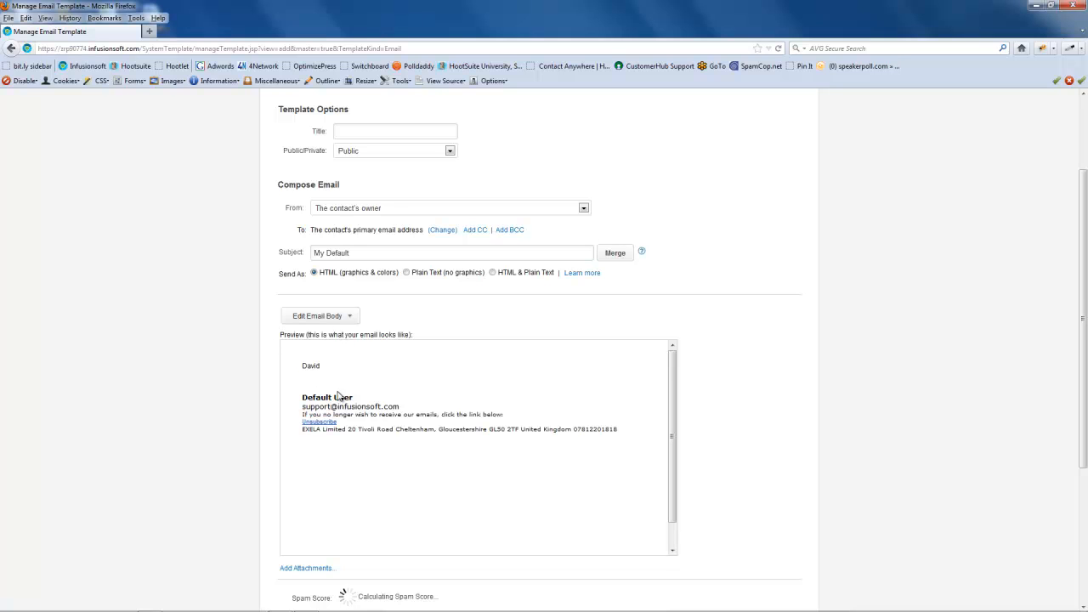
pyautogui.click(308, 318)
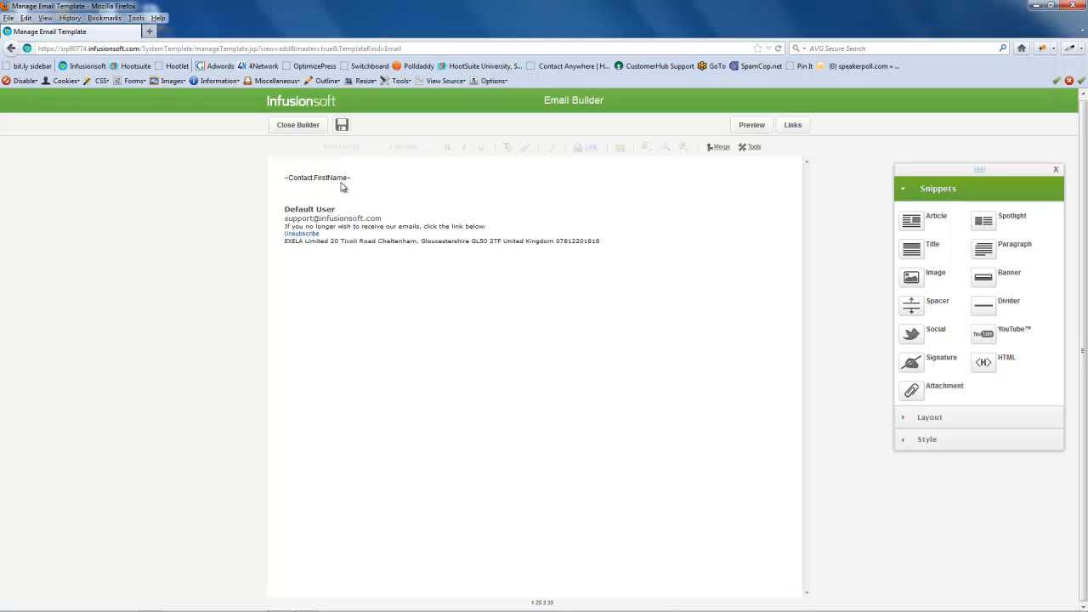
# Add a Paragraph snippet below the first-name merge field and insert a 15 px spacer between them
pyautogui.moveTo(355, 185)
pyautogui.moveTo(983, 249); pyautogui.dragTo(316, 190)
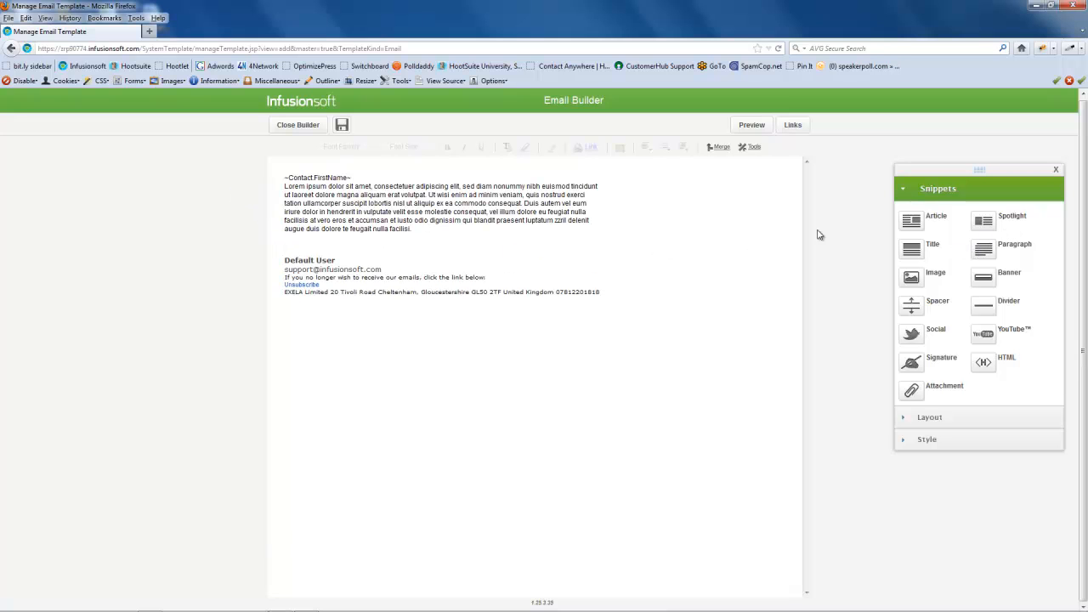
pyautogui.moveTo(911, 305); pyautogui.dragTo(447, 194)
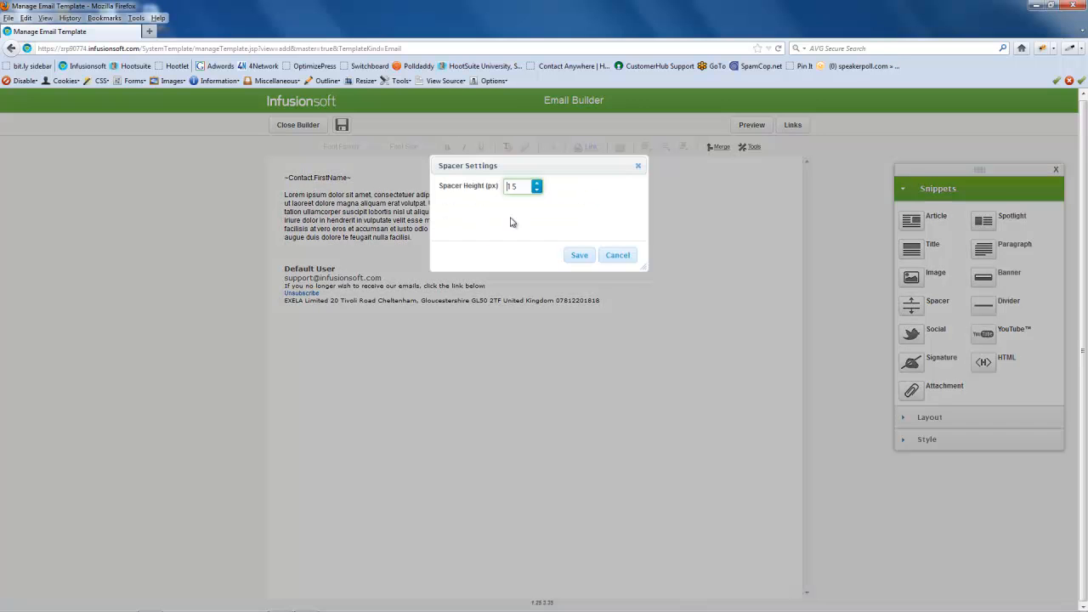
pyautogui.click(579, 255)
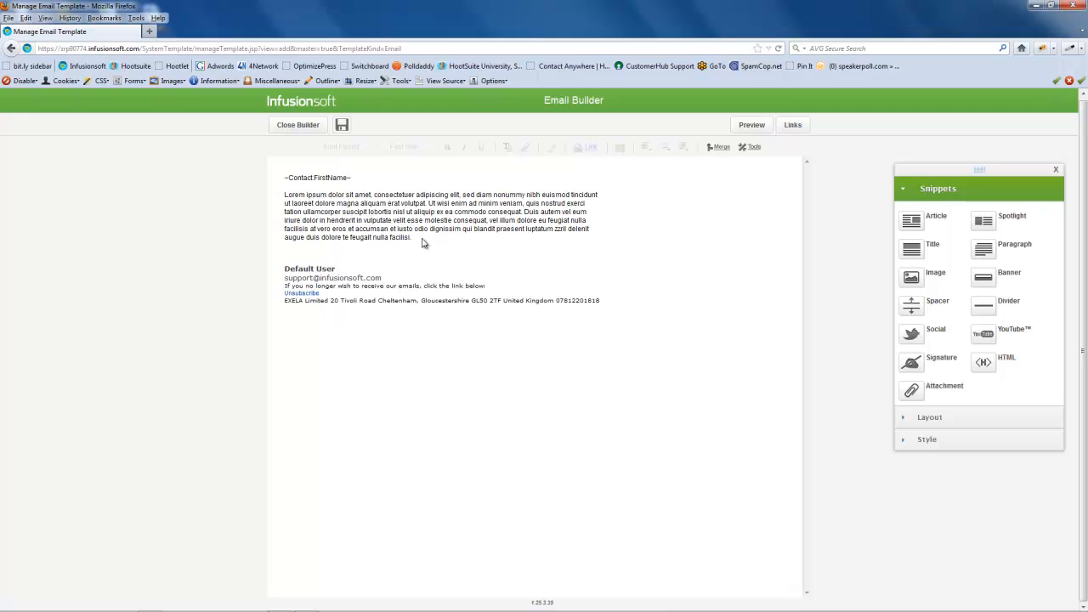